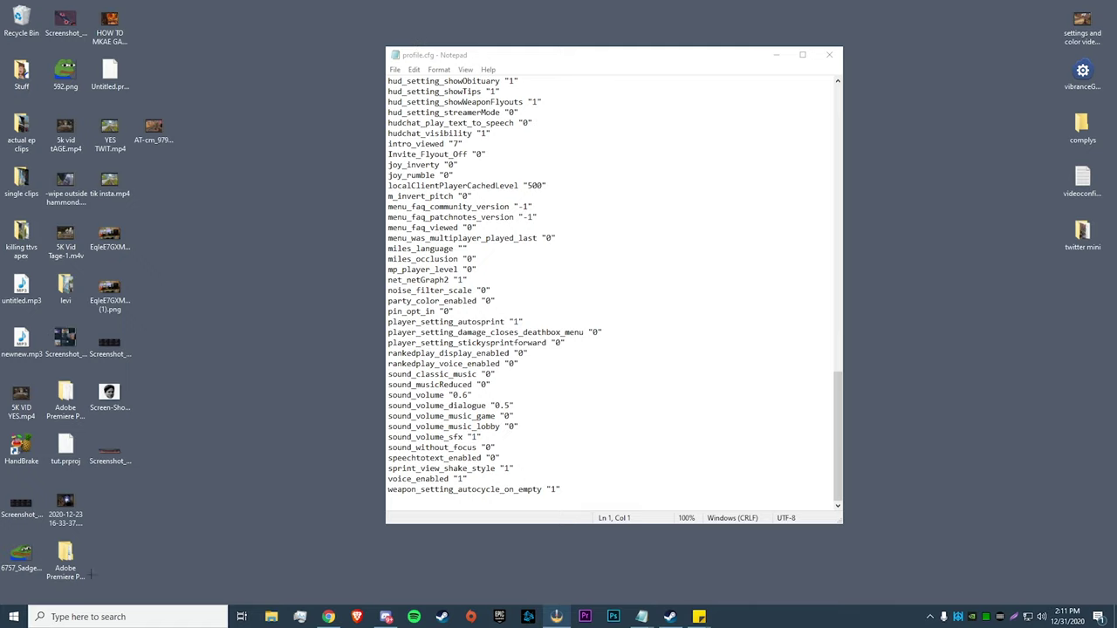
- Find Saved Games, browse to Respawn > Apex > profile, and select profile.cfg
{"action": "left_click", "coordinate": [78, 616]}
{"action": "type", "text": "sav"}
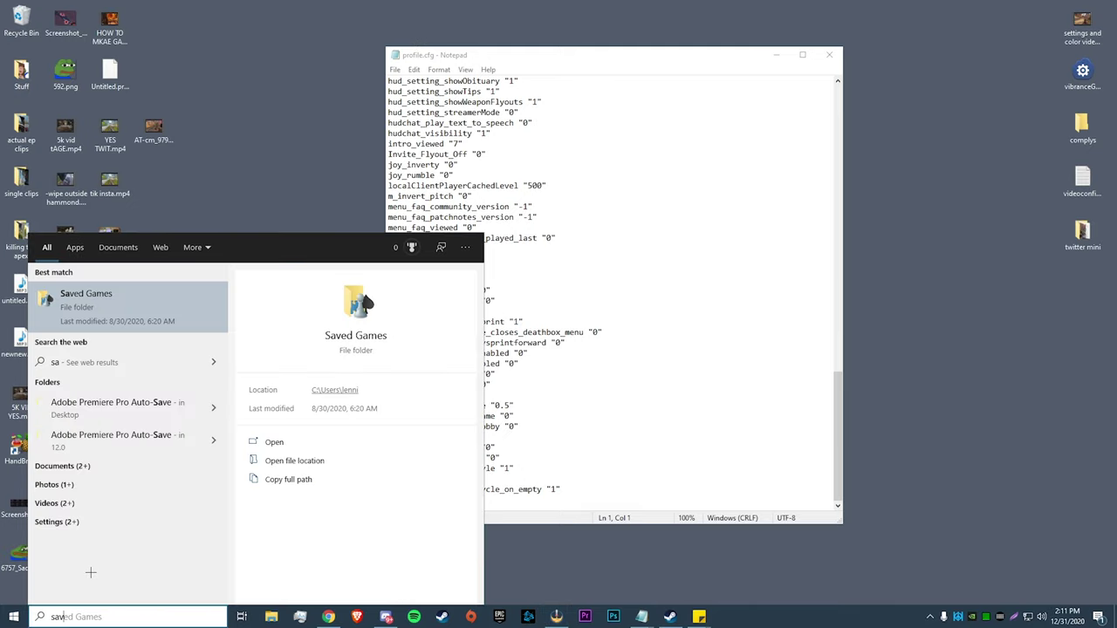
{"action": "type", "text": "ed g"}
{"action": "key", "text": "Return"}
{"action": "double_click", "coordinate": [451, 184]}
{"action": "left_click", "coordinate": [454, 182]}
{"action": "double_click", "coordinate": [454, 183]}
{"action": "double_click", "coordinate": [450, 207]}
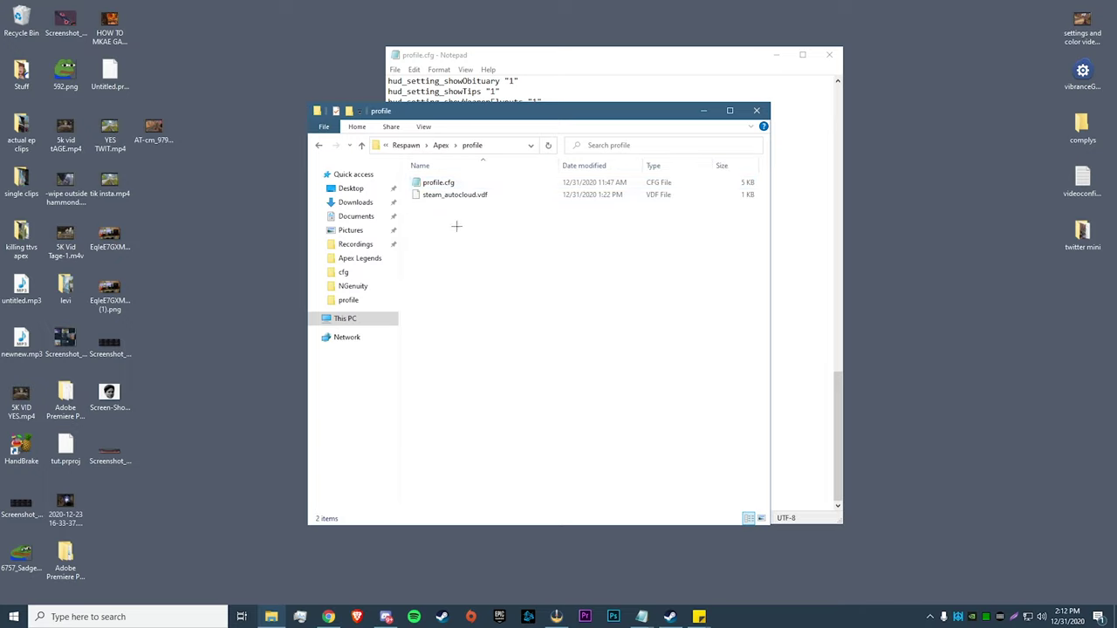
{"action": "left_click", "coordinate": [492, 188]}
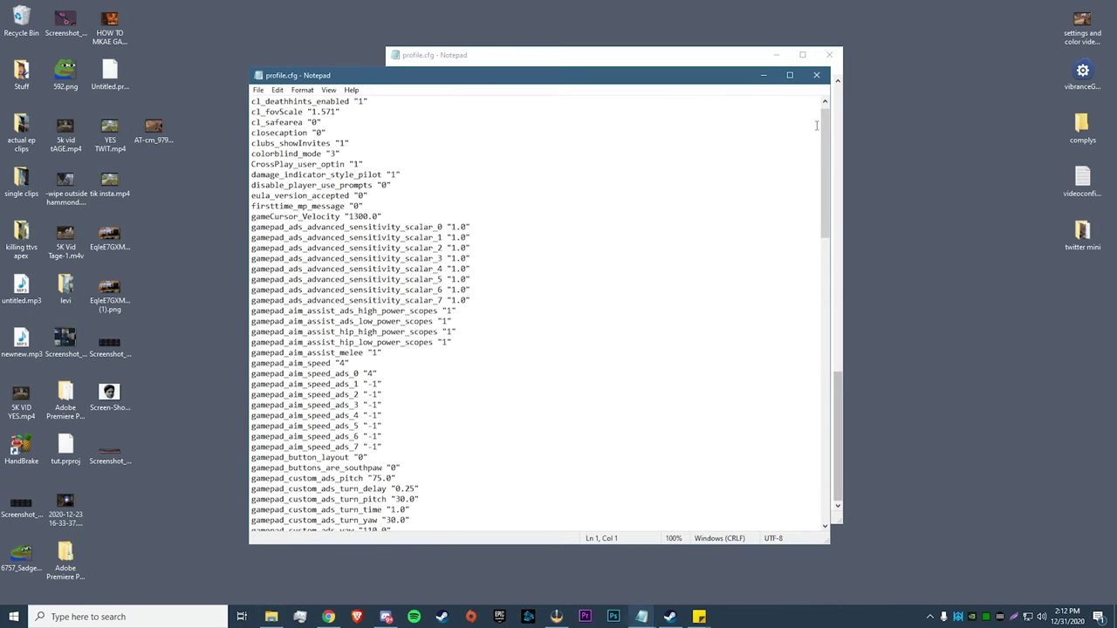
- Select the miles_occlusion setting in profile.cfg and put the cursor on its "0" value
{"action": "scroll", "coordinate": [817, 147], "scroll_direction": "up", "scroll_amount": 1}
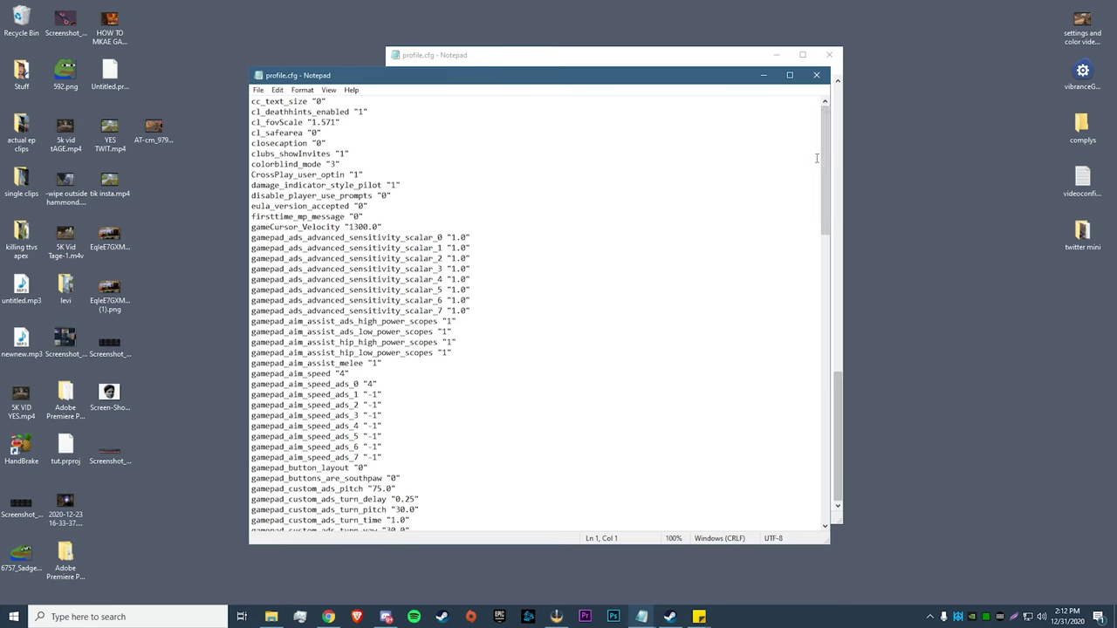
{"action": "left_click_drag", "start_coordinate": [818, 158], "coordinate": [788, 422]}
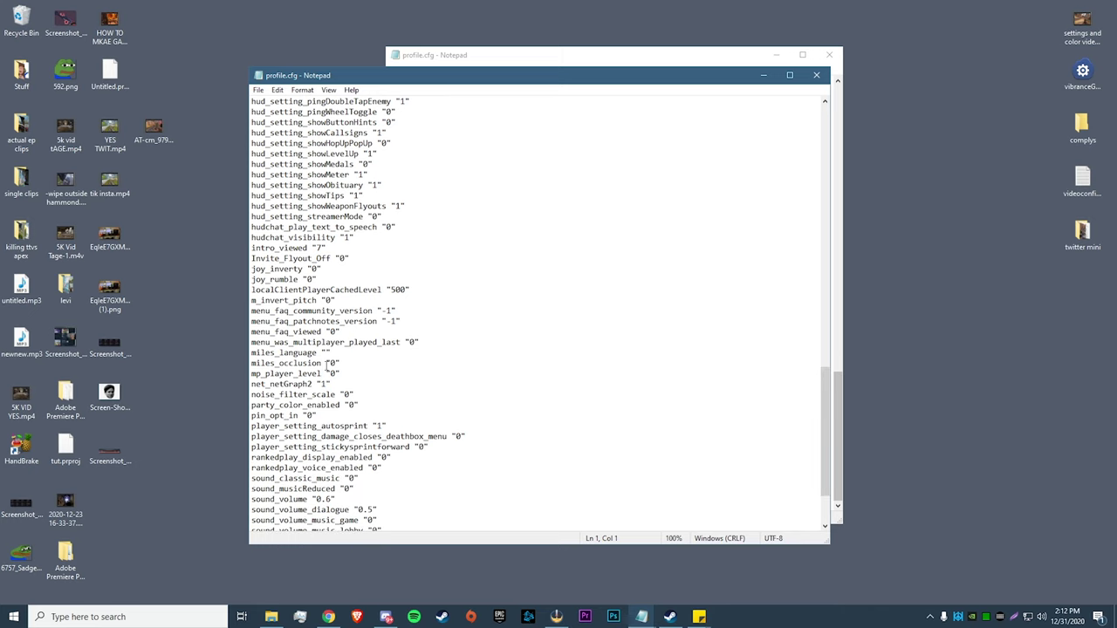
{"action": "left_click_drag", "start_coordinate": [252, 364], "coordinate": [321, 364]}
{"action": "left_click", "coordinate": [330, 365]}
- Scroll down and put the cursor at the end of the sound_volume "0.6" value
{"action": "scroll", "coordinate": [784, 377], "scroll_direction": "down", "scroll_amount": 3}
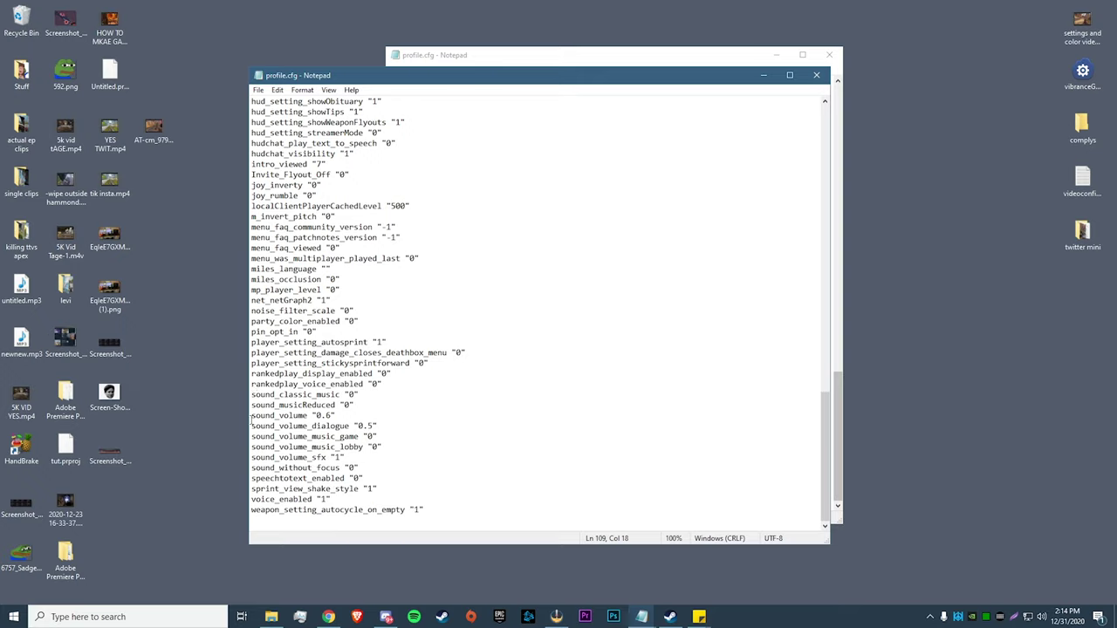
{"action": "left_click_drag", "start_coordinate": [251, 416], "coordinate": [328, 407]}
{"action": "left_click", "coordinate": [332, 415]}
- Close the duplicate profile.cfg Notepad window without saving
{"action": "left_click", "coordinate": [258, 90]}
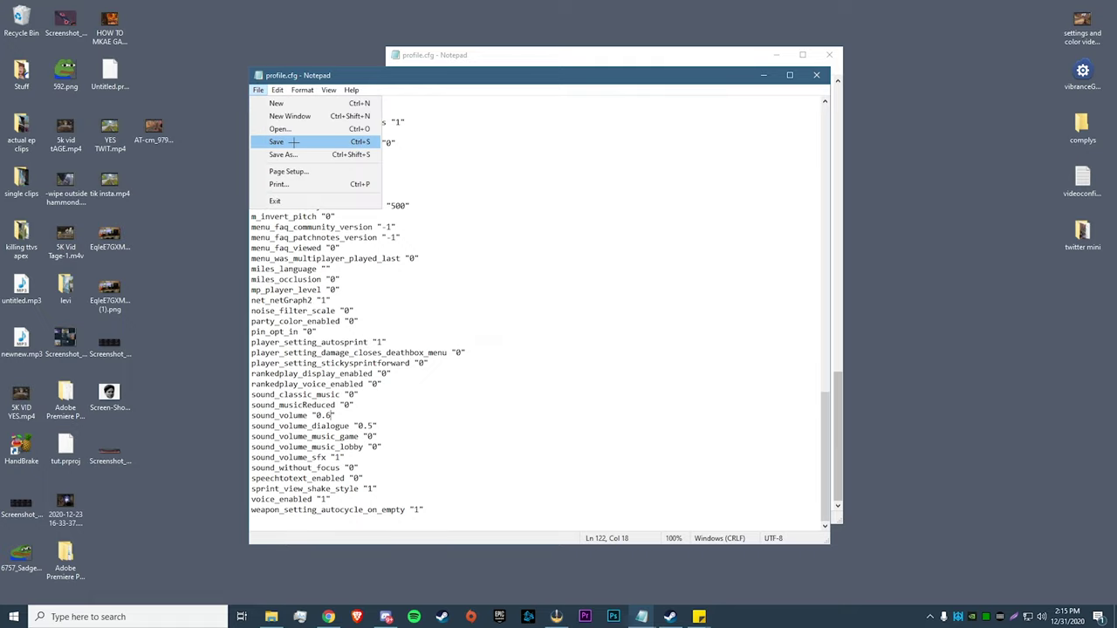
{"action": "left_click", "coordinate": [598, 74]}
{"action": "left_click", "coordinate": [816, 74]}
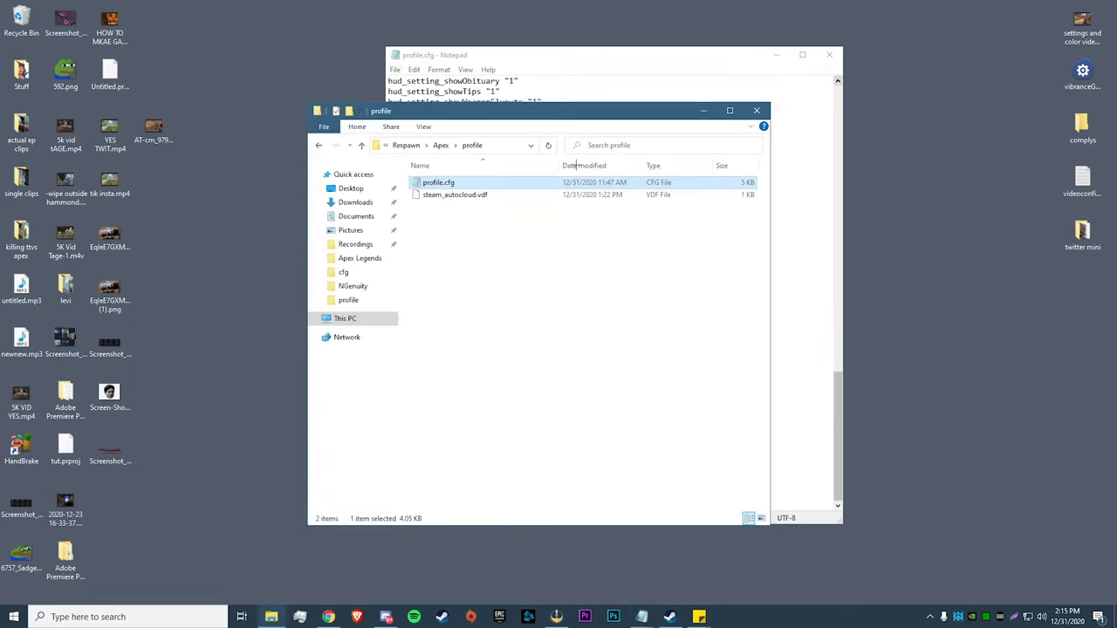
- Make profile.cfg read-only through its Properties and apply the change
{"action": "right_click", "coordinate": [460, 182]}
{"action": "left_click", "coordinate": [522, 429]}
{"action": "left_click", "coordinate": [530, 405]}
{"action": "left_click", "coordinate": [648, 469]}
{"action": "left_click", "coordinate": [555, 469]}
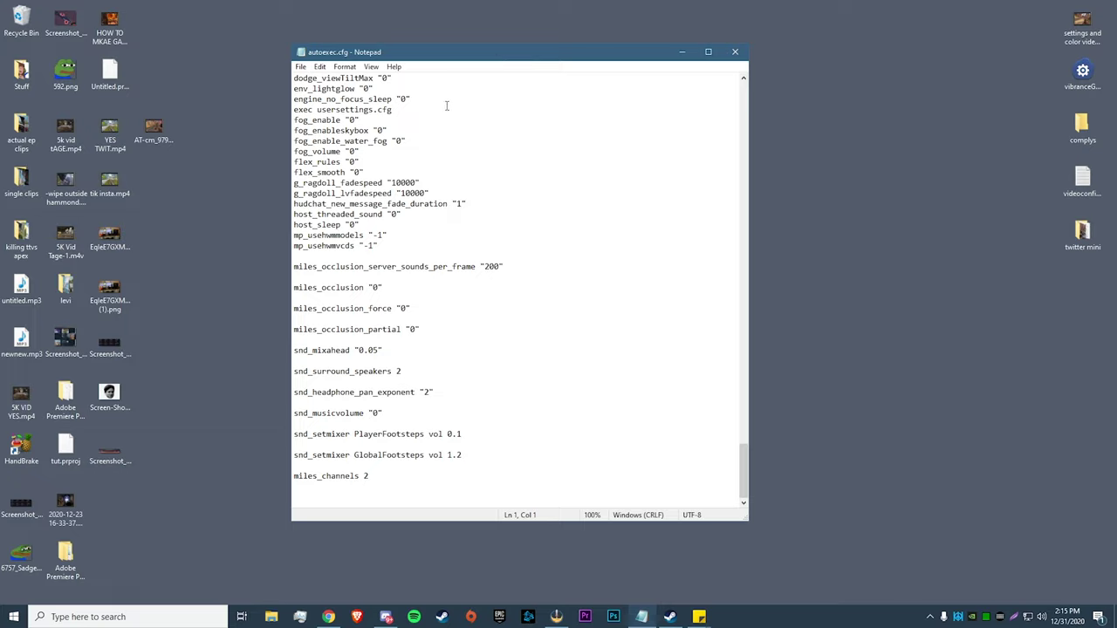
- Browse to C:\Program Files (x86)\Steam\steamapps\common\Apex Legends\cfg
{"action": "left_click", "coordinate": [271, 617]}
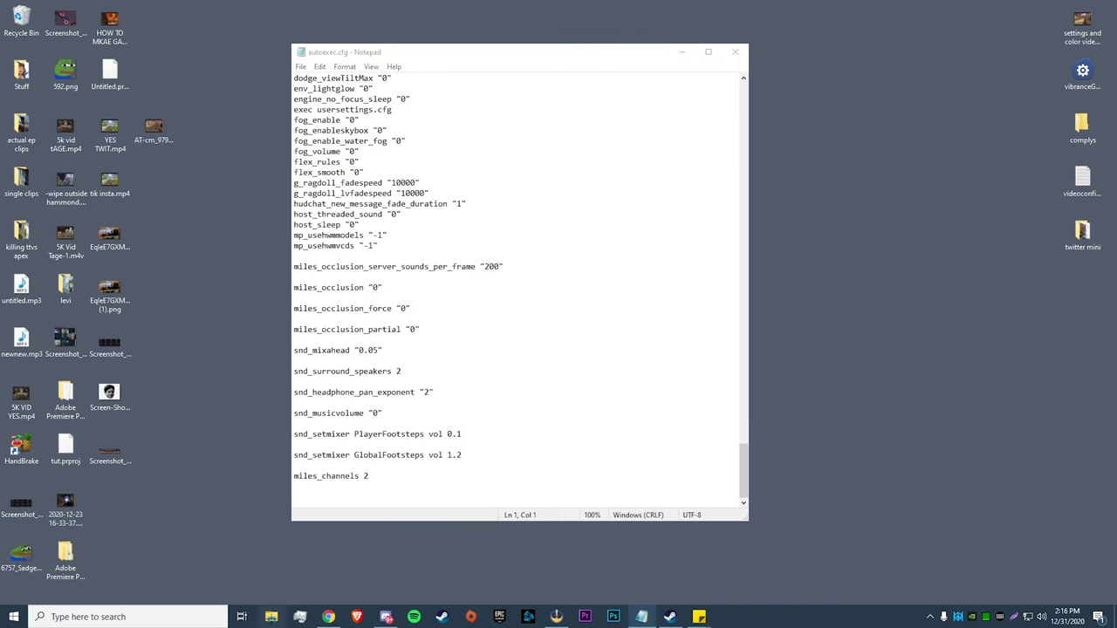
{"action": "left_click", "coordinate": [344, 319]}
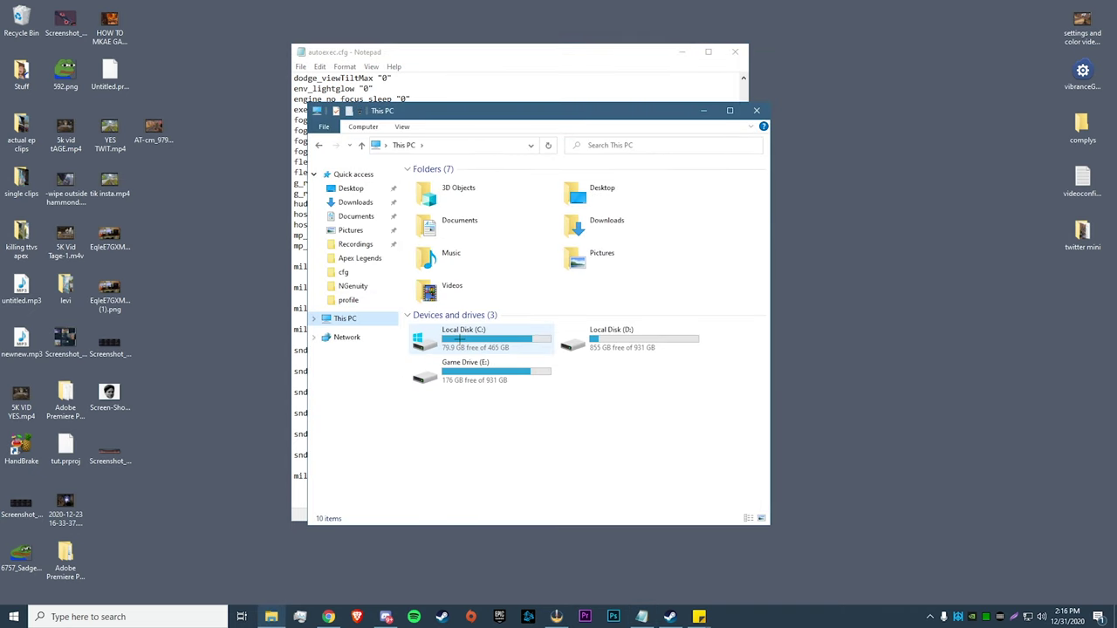
{"action": "left_click", "coordinate": [461, 339]}
{"action": "double_click", "coordinate": [461, 338]}
{"action": "double_click", "coordinate": [468, 270]}
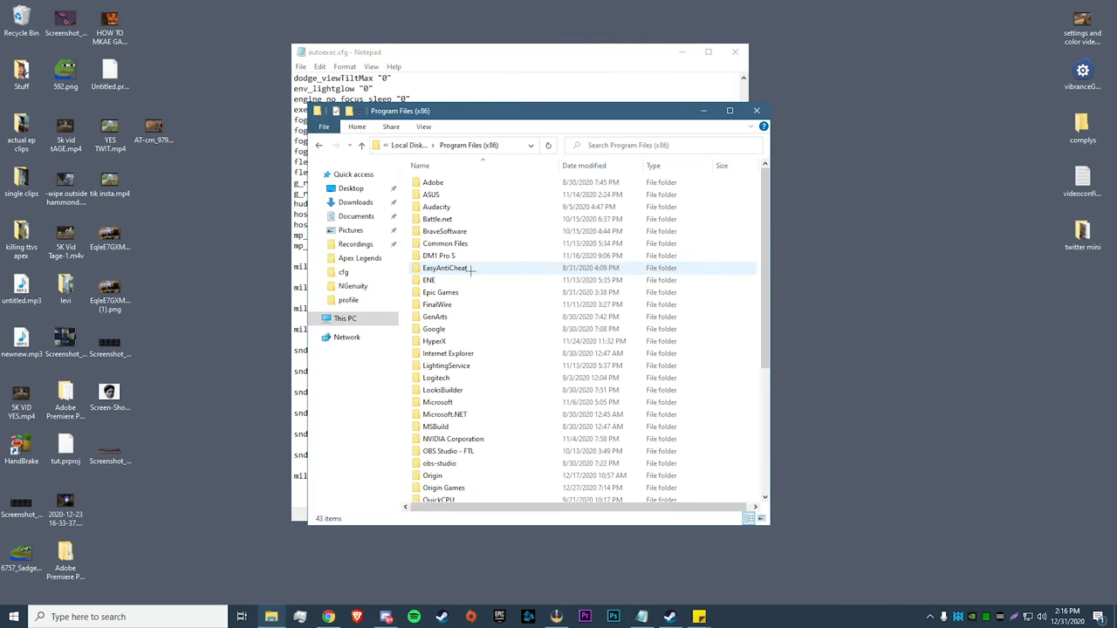
{"action": "scroll", "coordinate": [436, 391], "scroll_direction": "down", "scroll_amount": 5}
{"action": "double_click", "coordinate": [440, 403]}
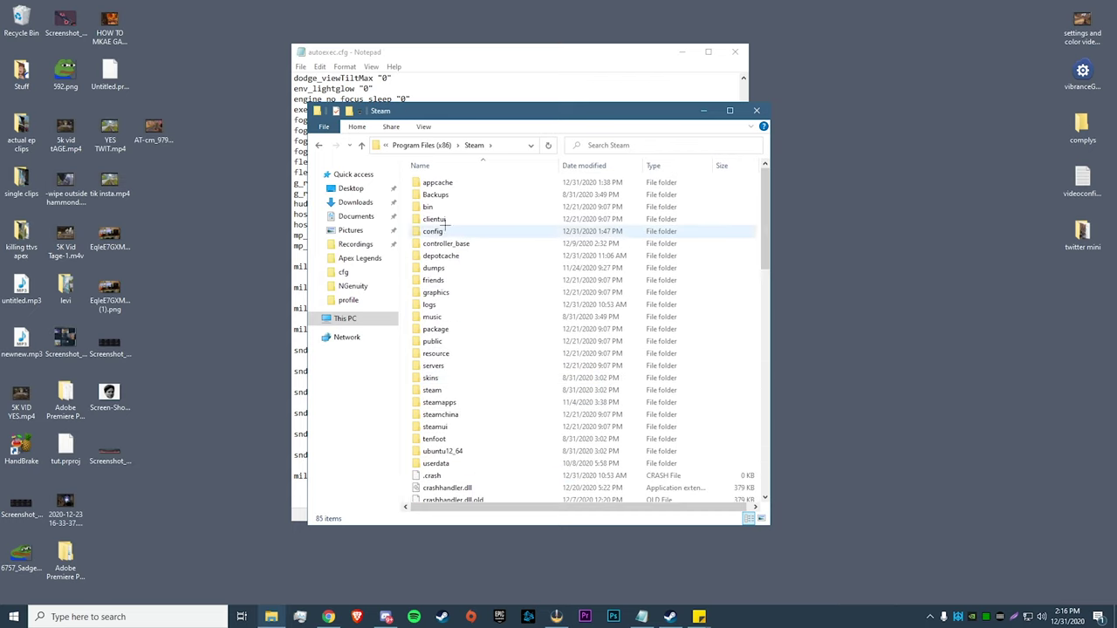
{"action": "double_click", "coordinate": [453, 403]}
{"action": "double_click", "coordinate": [461, 183]}
{"action": "double_click", "coordinate": [464, 182]}
{"action": "double_click", "coordinate": [447, 207]}
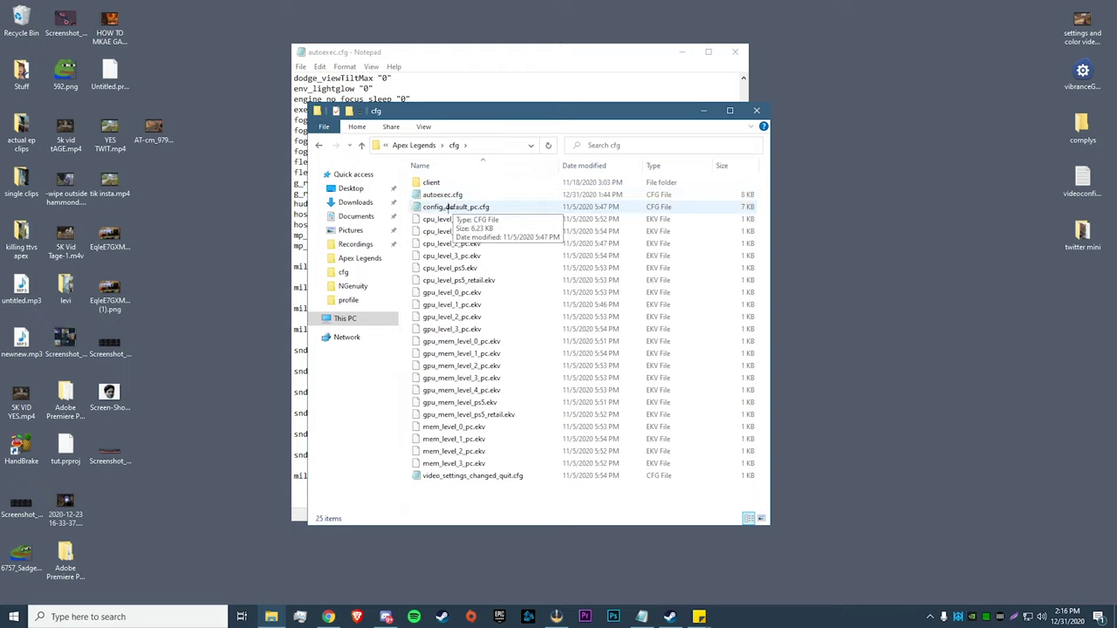
- Copy config_default_pc.cfg and paste a duplicate into the same cfg folder
{"action": "left_click", "coordinate": [437, 208]}
{"action": "right_click", "coordinate": [437, 207]}
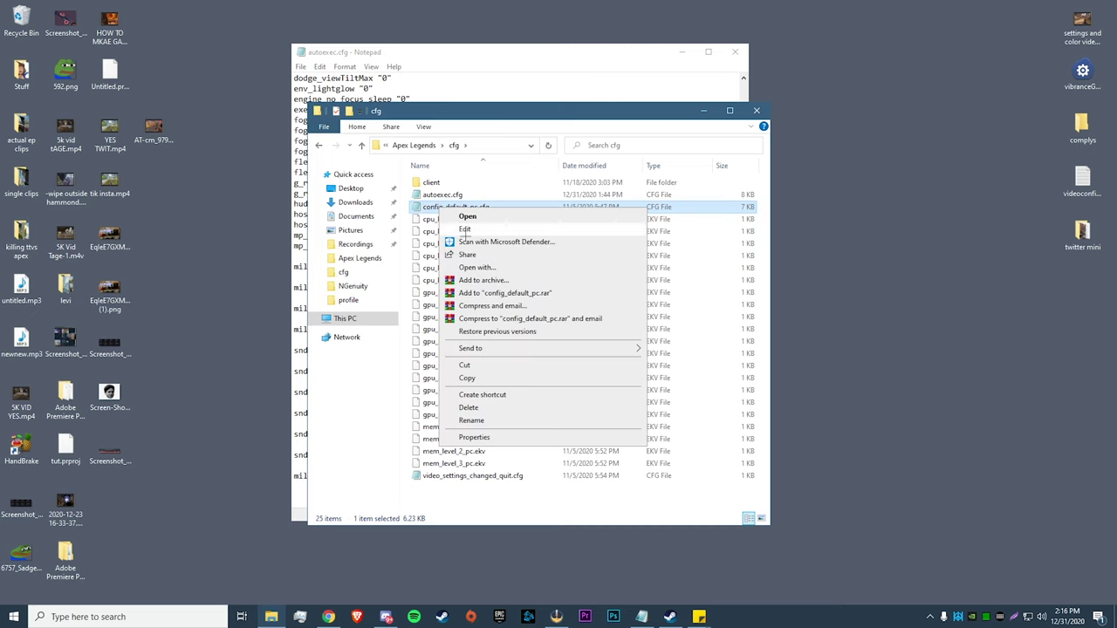
{"action": "key", "text": "c"}
{"action": "right_click", "coordinate": [407, 209]}
{"action": "key", "text": "p"}
- Empty all text from config_default_pc - Copy.cfg and save it as a 0 KB file
{"action": "double_click", "coordinate": [479, 207]}
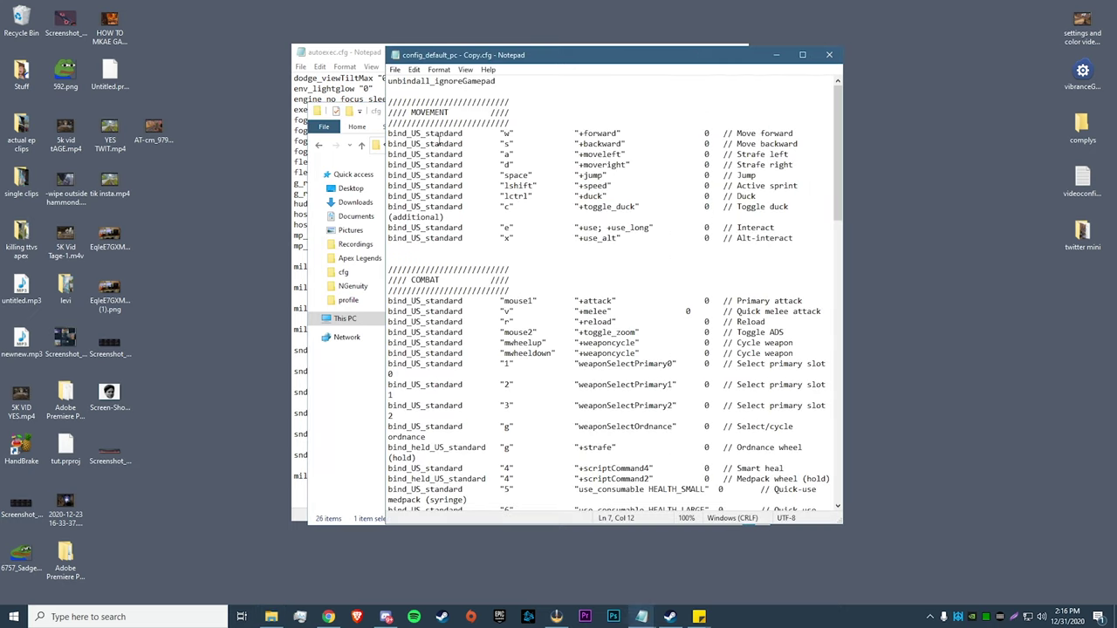
{"action": "key", "text": "ctrl+a"}
{"action": "key", "text": "Delete"}
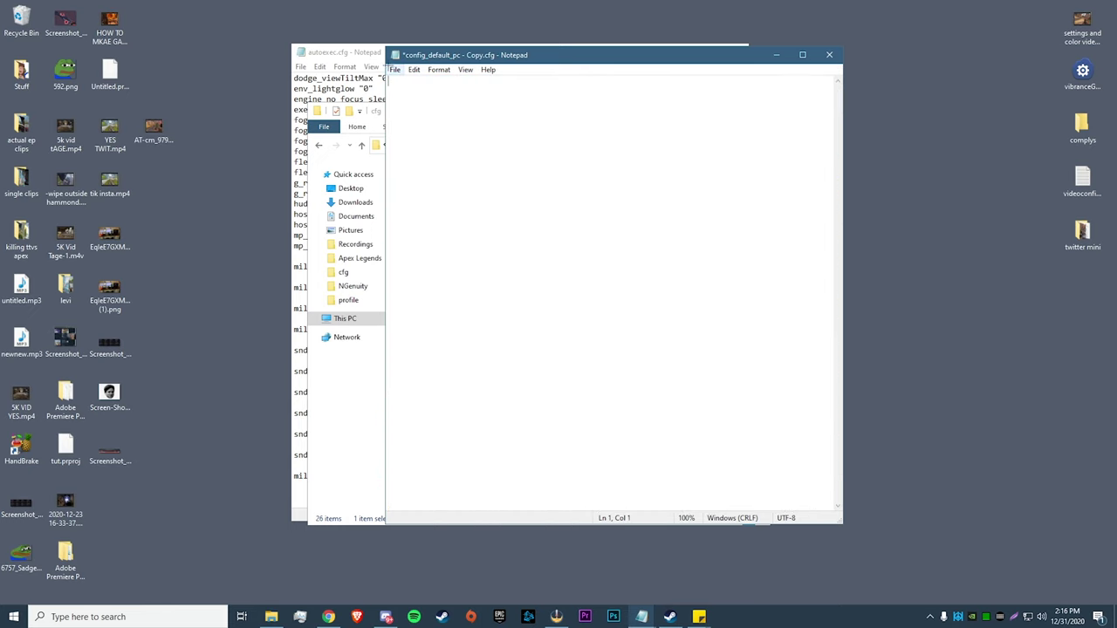
{"action": "left_click", "coordinate": [394, 69]}
{"action": "left_click", "coordinate": [413, 121]}
{"action": "left_click", "coordinate": [829, 54]}
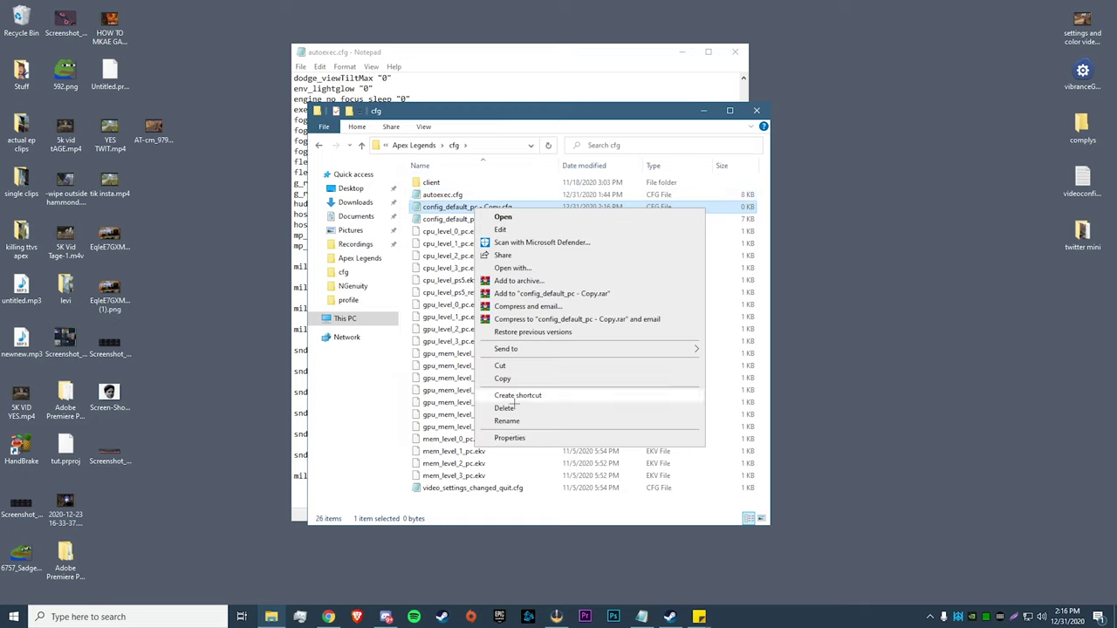
- Try renaming the copy to autoexec, then decline, keeping its original name
{"action": "right_click", "coordinate": [472, 207]}
{"action": "left_click", "coordinate": [515, 423]}
{"action": "type", "text": "autoexec"}
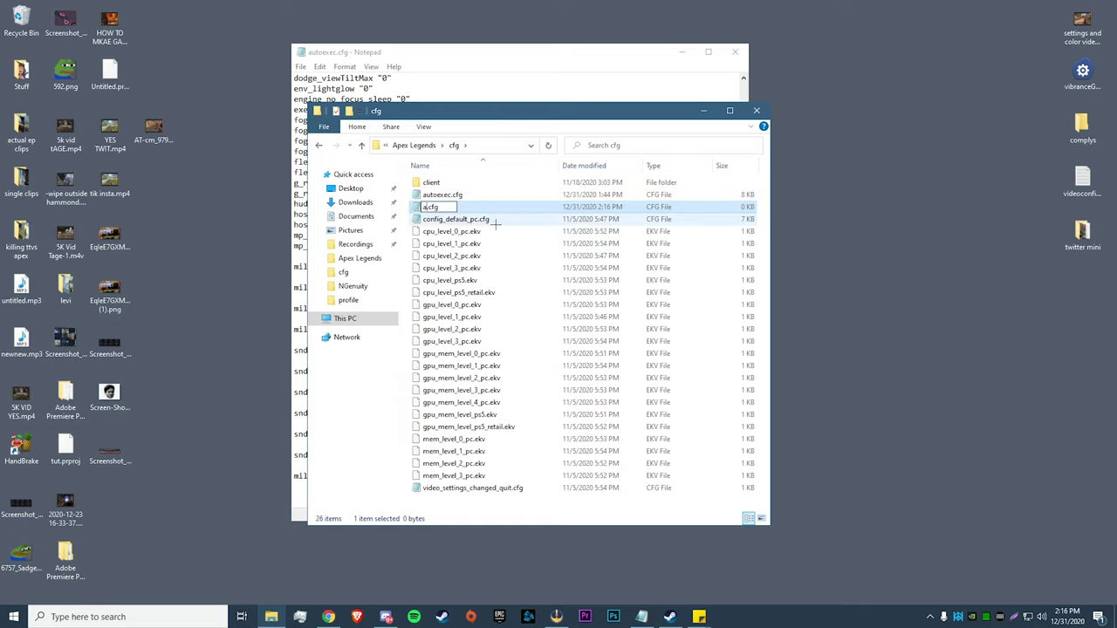
{"action": "key", "text": "Return"}
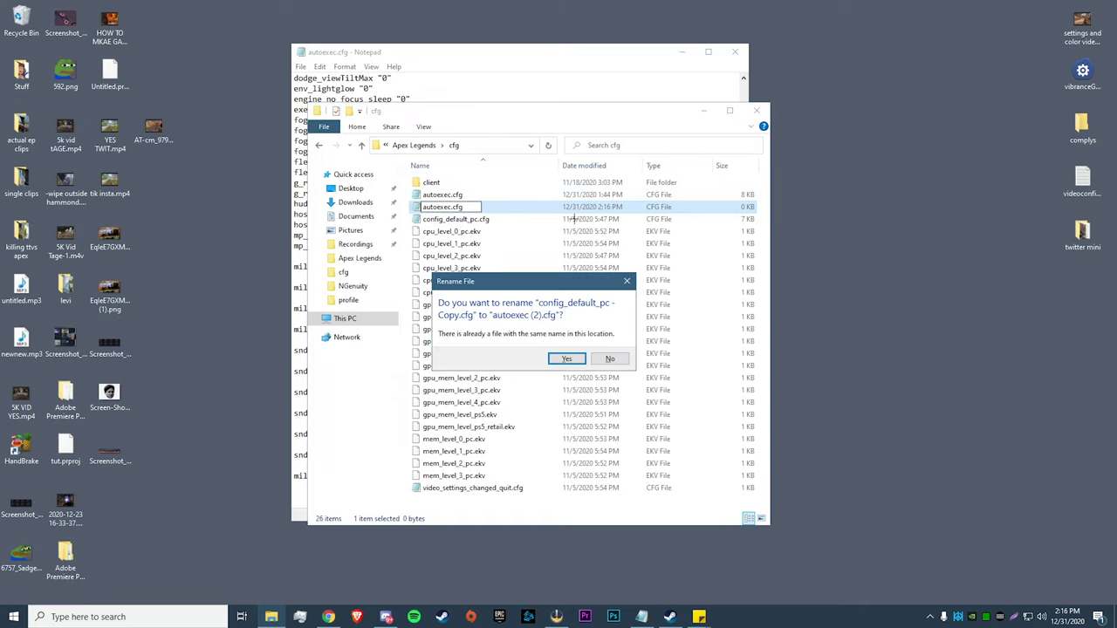
{"action": "left_click", "coordinate": [610, 358]}
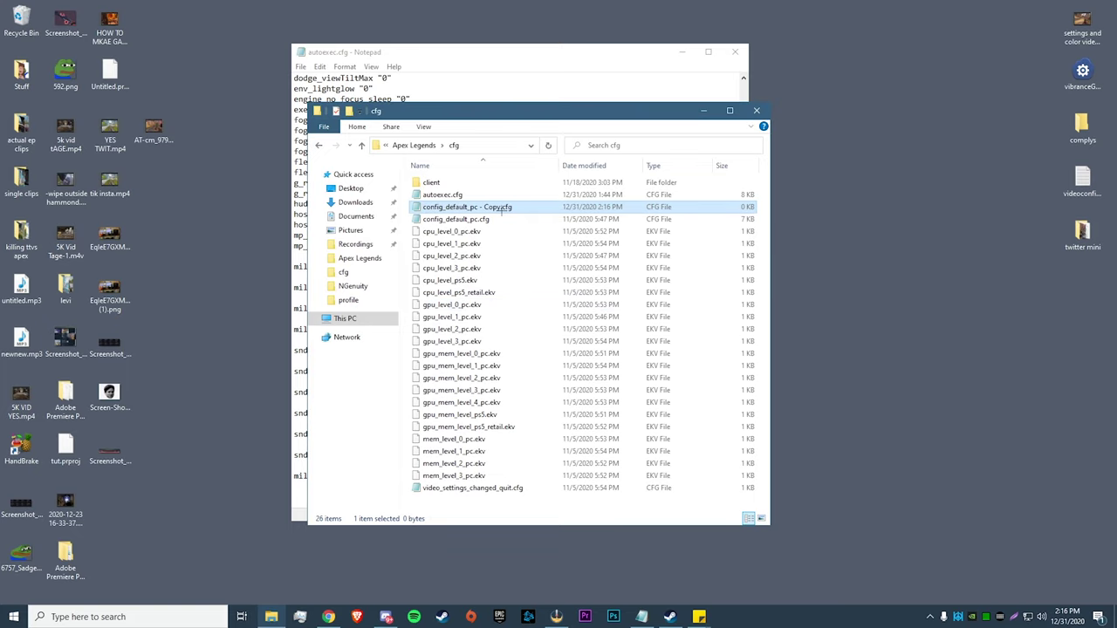
{"action": "left_click", "coordinate": [480, 76]}
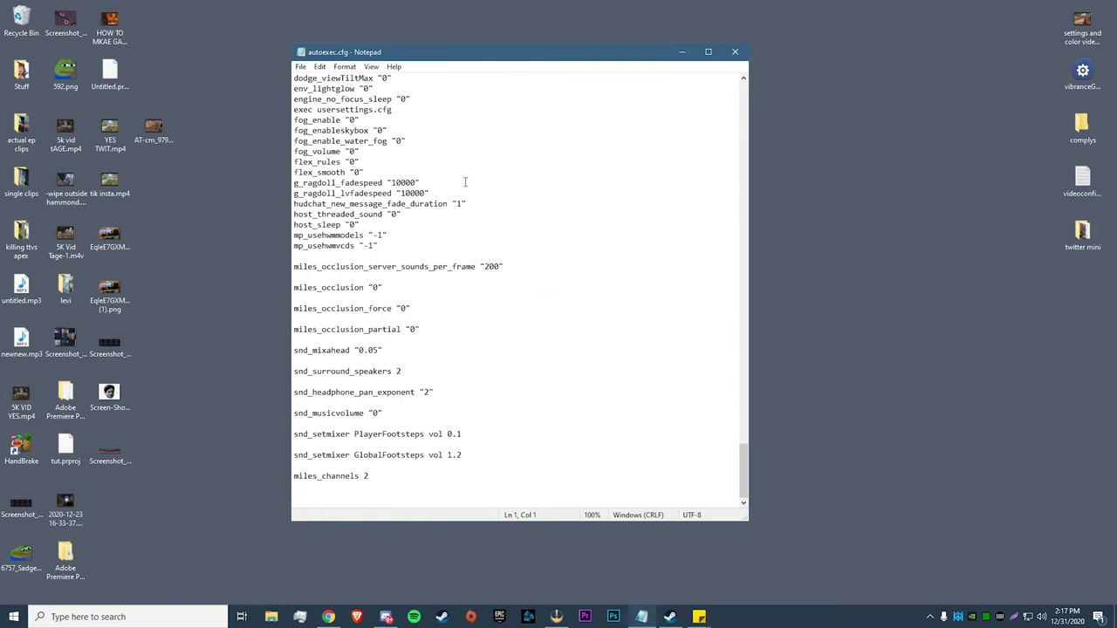
{"action": "left_click_drag", "start_coordinate": [295, 267], "coordinate": [445, 478]}
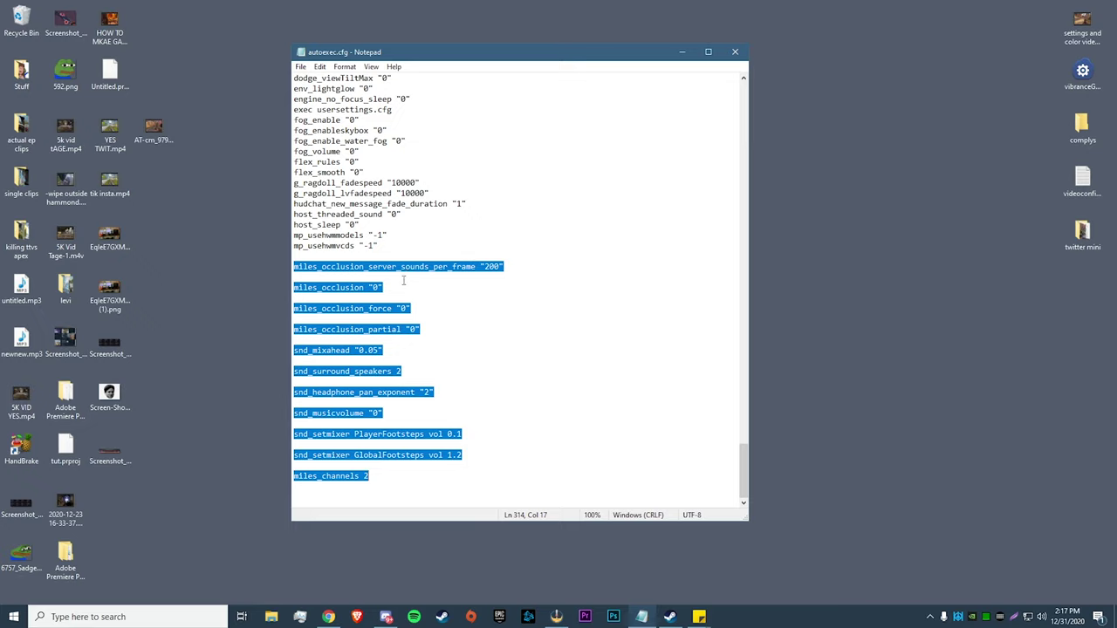
{"action": "left_click", "coordinate": [421, 299]}
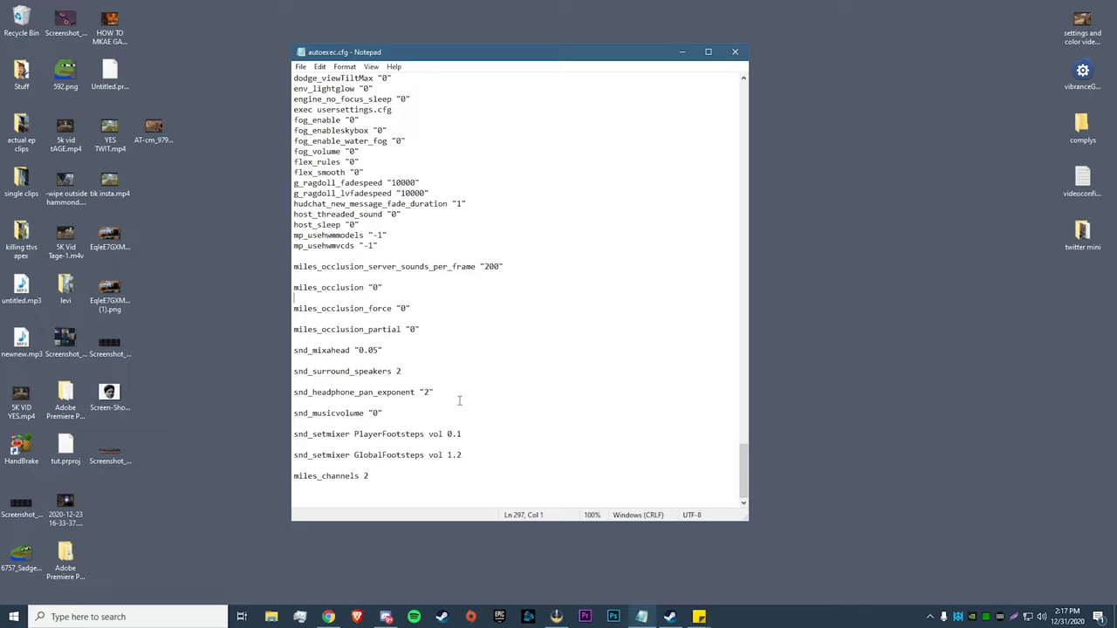
{"action": "left_click_drag", "start_coordinate": [369, 476], "coordinate": [295, 478]}
{"action": "left_click", "coordinate": [369, 477]}
{"action": "left_click_drag", "start_coordinate": [369, 476], "coordinate": [295, 478]}
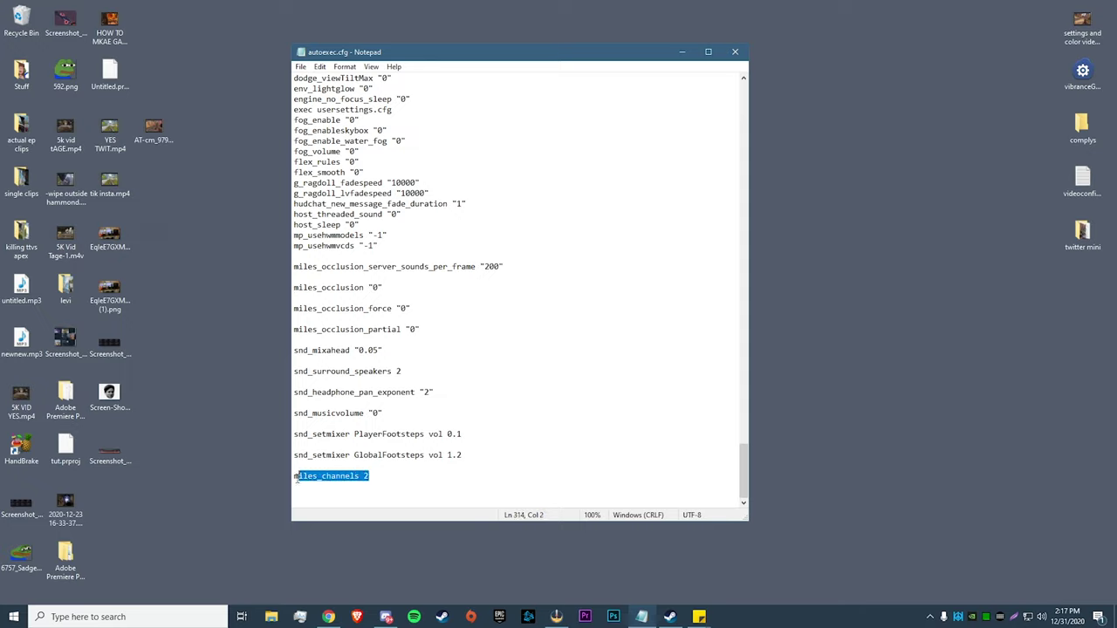
{"action": "left_click", "coordinate": [296, 479]}
{"action": "left_click", "coordinate": [318, 477]}
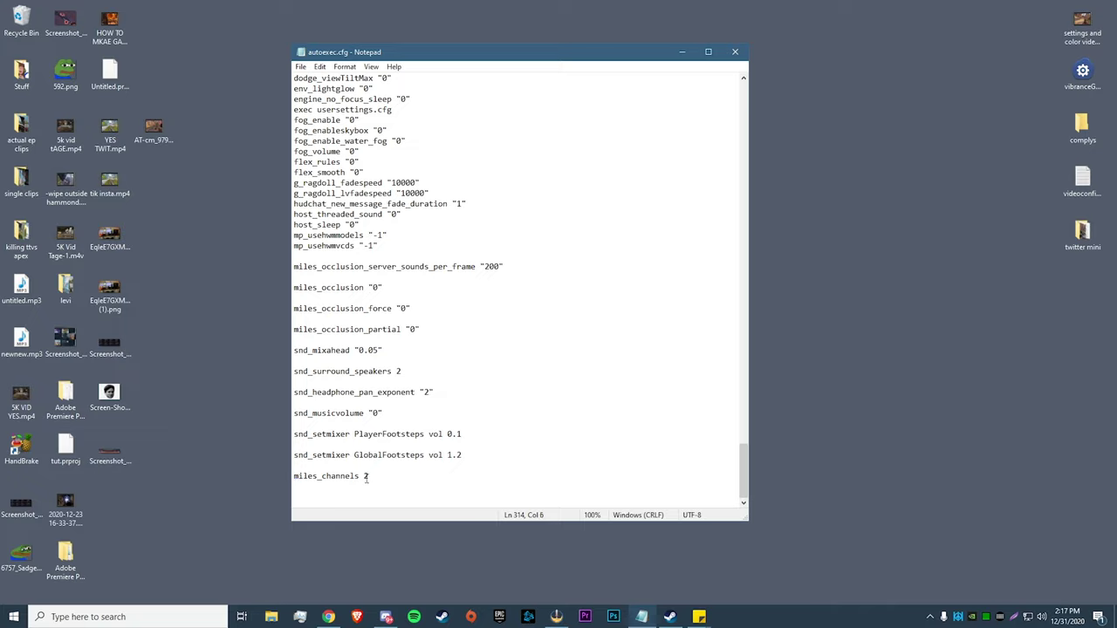
{"action": "left_click", "coordinate": [370, 476]}
{"action": "key", "text": "BackSpace"}
{"action": "type", "text": "8"}
{"action": "key", "text": "BackSpace"}
{"action": "type", "text": "2"}
{"action": "key", "text": "BackSpace"}
{"action": "type", "text": "8"}
{"action": "left_click", "coordinate": [486, 439]}
{"action": "left_click", "coordinate": [369, 475]}
{"action": "left_click_drag", "start_coordinate": [370, 476], "coordinate": [364, 475]}
{"action": "type", "text": "2"}
- Save autoexec.cfg with File > Save As and close the save dialog
{"action": "left_click", "coordinate": [301, 67]}
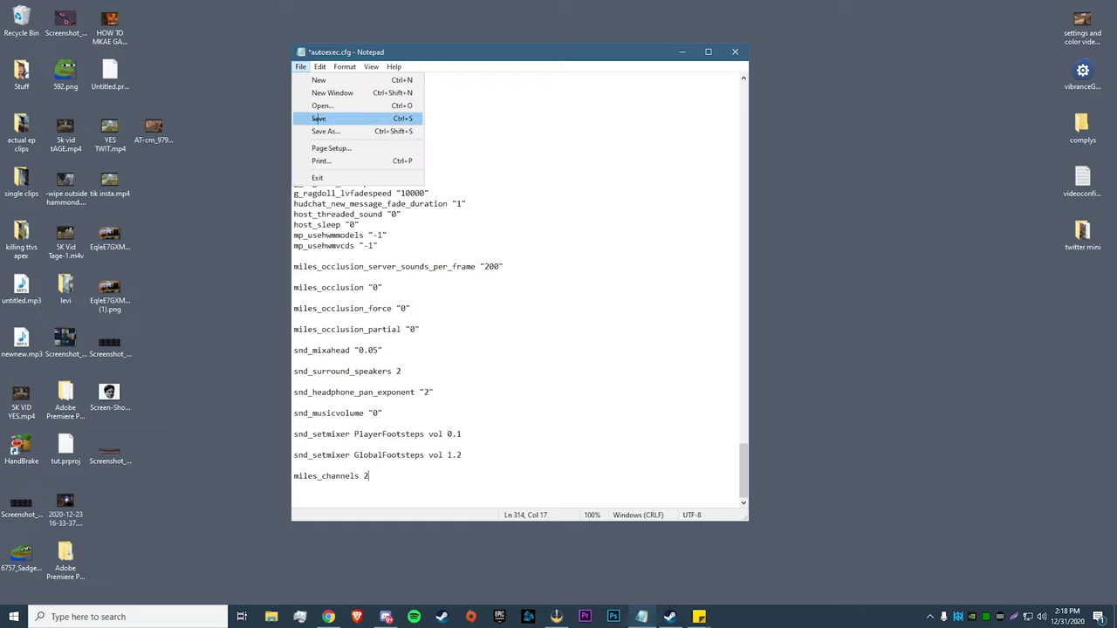
{"action": "left_click", "coordinate": [330, 120]}
{"action": "left_click", "coordinate": [836, 82]}
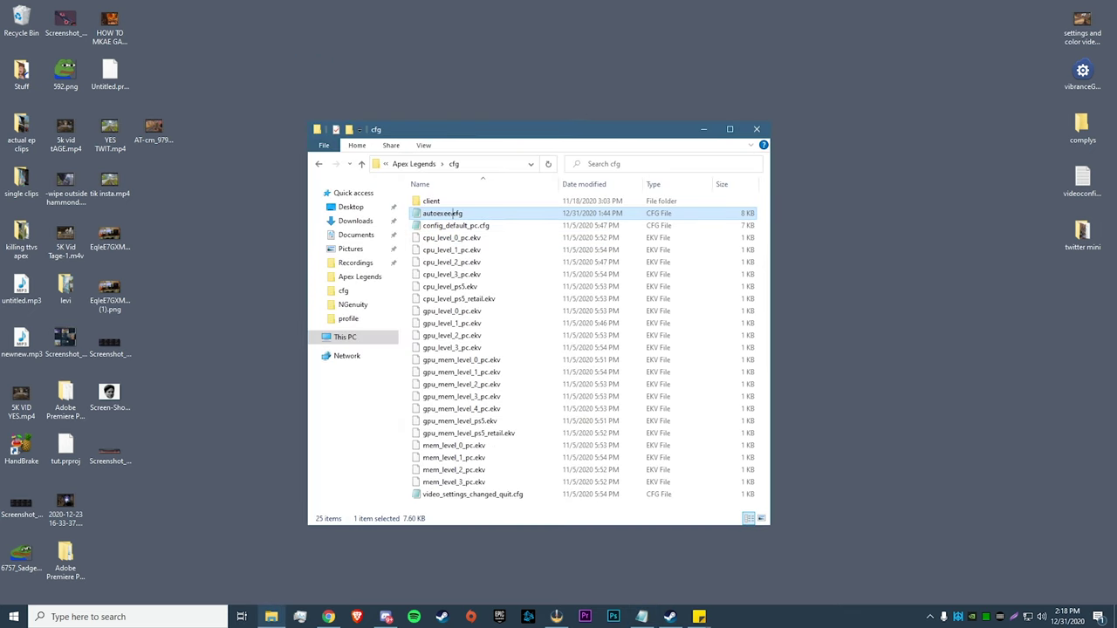
- Confirm autoexec.cfg is marked Read-only in its Properties, then minimize the cfg folder
{"action": "right_click", "coordinate": [440, 213]}
{"action": "left_click", "coordinate": [489, 444]}
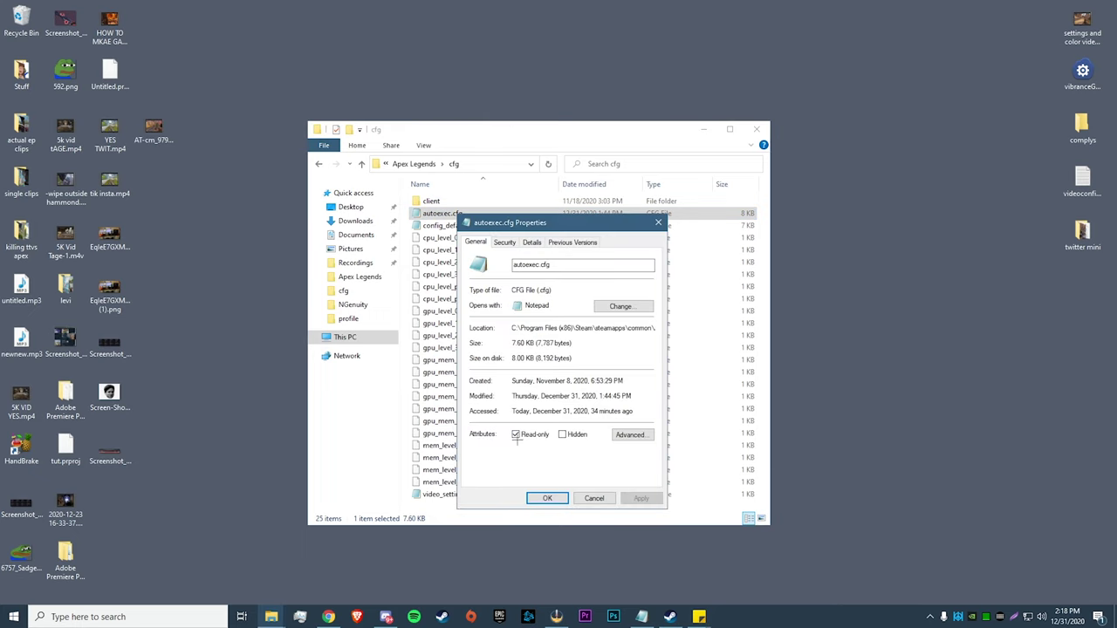
{"action": "left_click", "coordinate": [547, 498]}
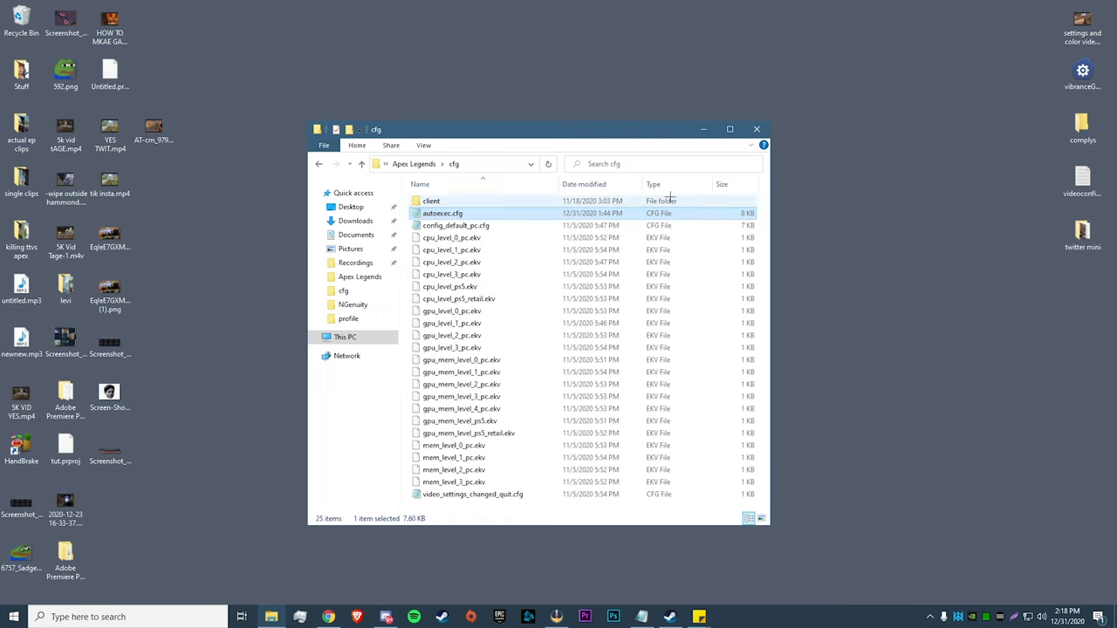
{"action": "left_click", "coordinate": [704, 129]}
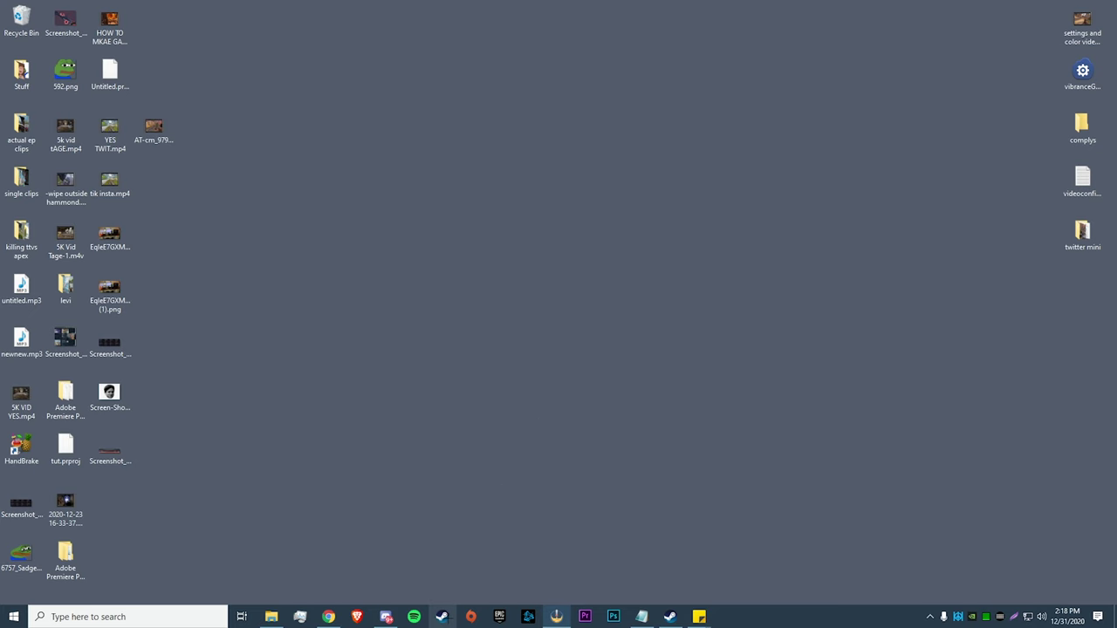
- Verify Apex Legends' Steam launch options start with +exec autoexec, then close Steam
{"action": "left_click", "coordinate": [442, 616]}
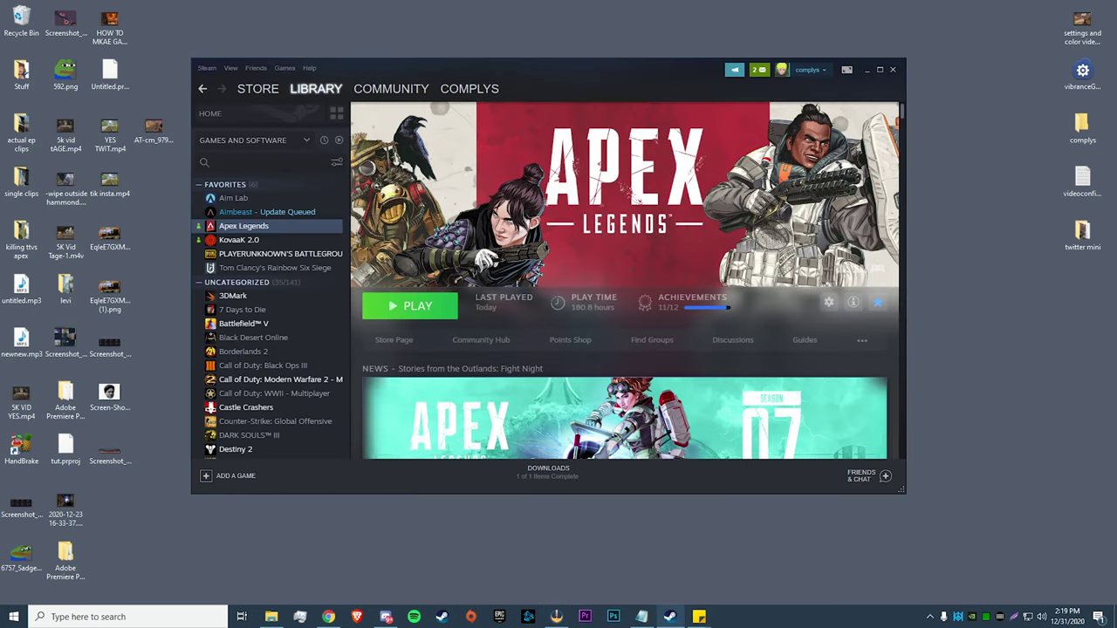
{"action": "right_click", "coordinate": [269, 229]}
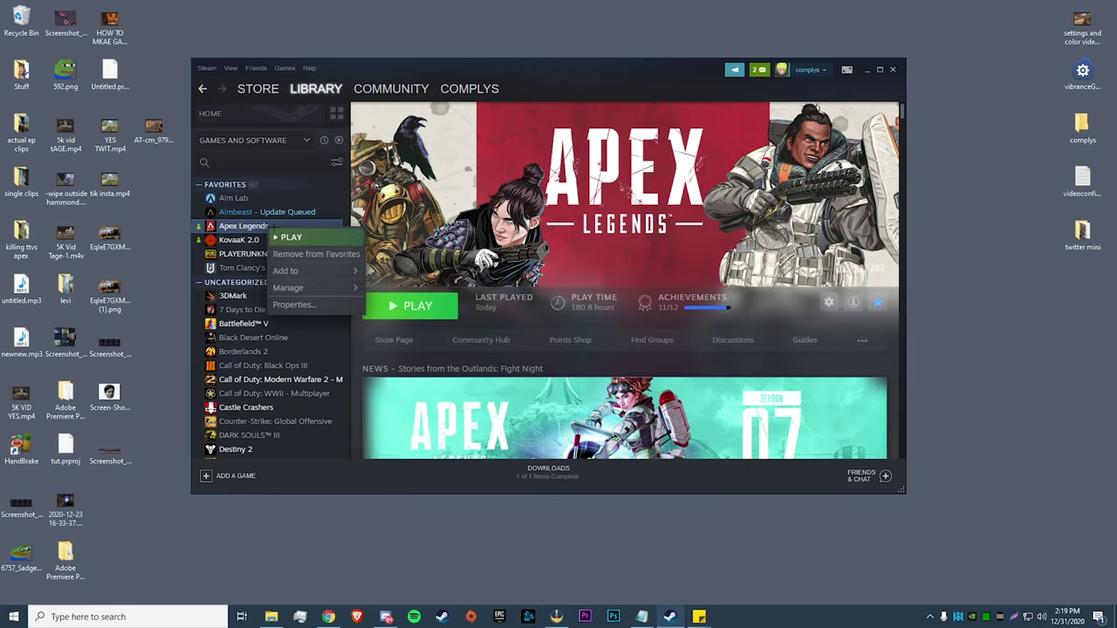
{"action": "left_click", "coordinate": [293, 306]}
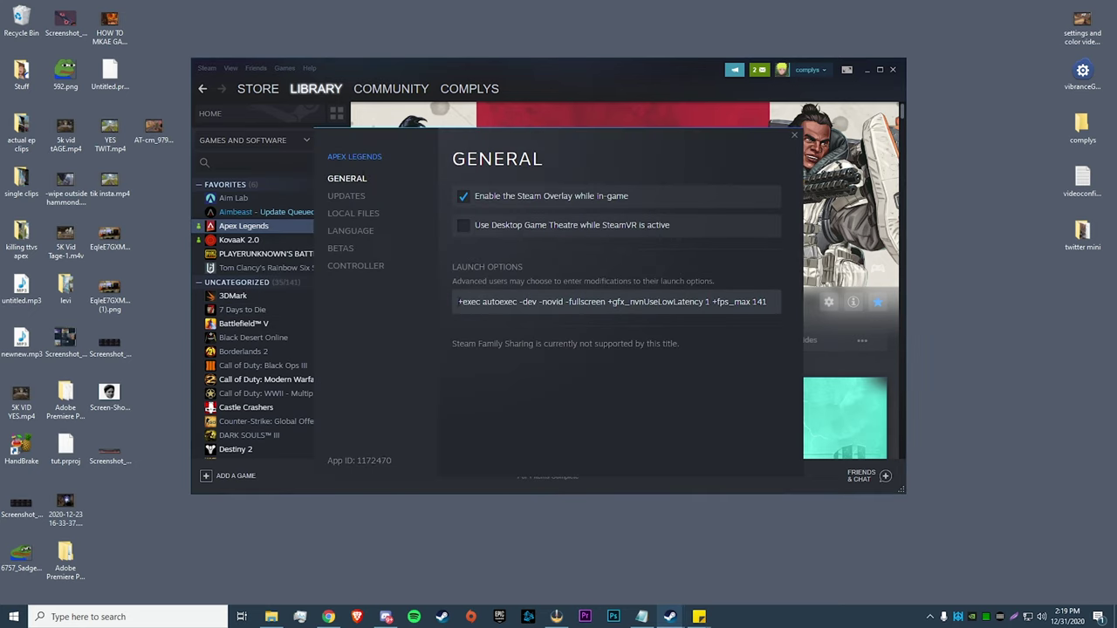
{"action": "left_click_drag", "start_coordinate": [458, 302], "coordinate": [518, 301]}
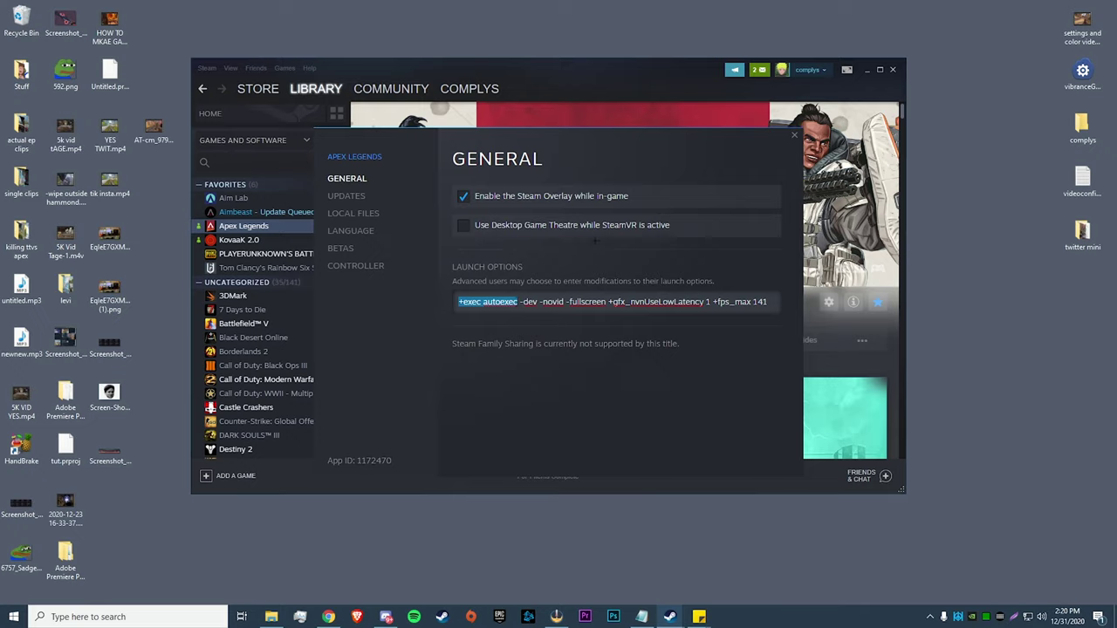
{"action": "right_click", "coordinate": [494, 302]}
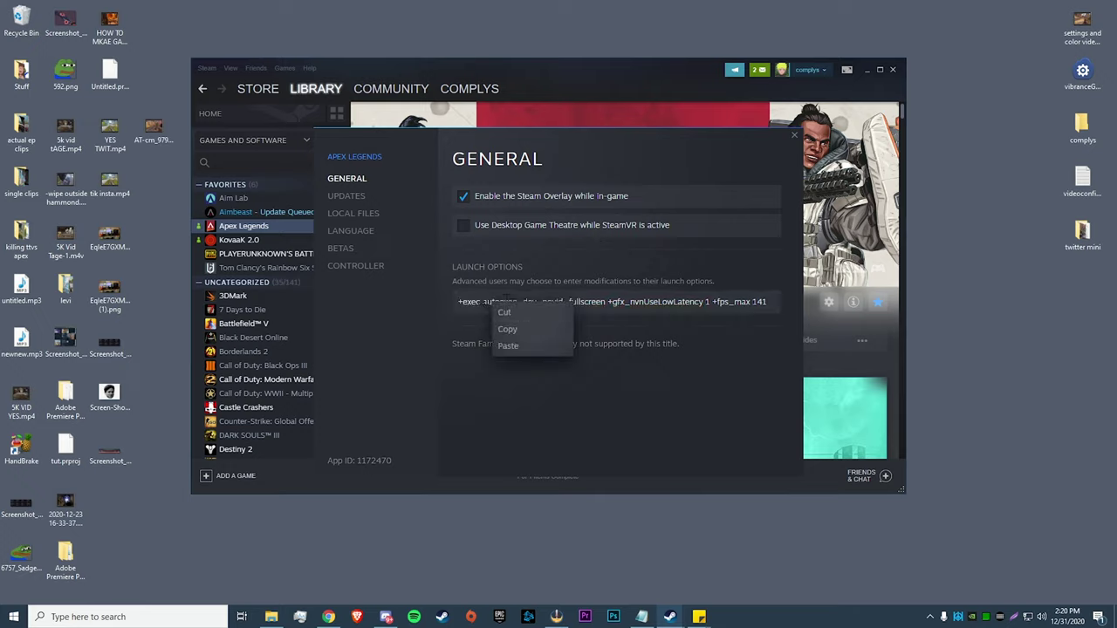
{"action": "left_click", "coordinate": [510, 327]}
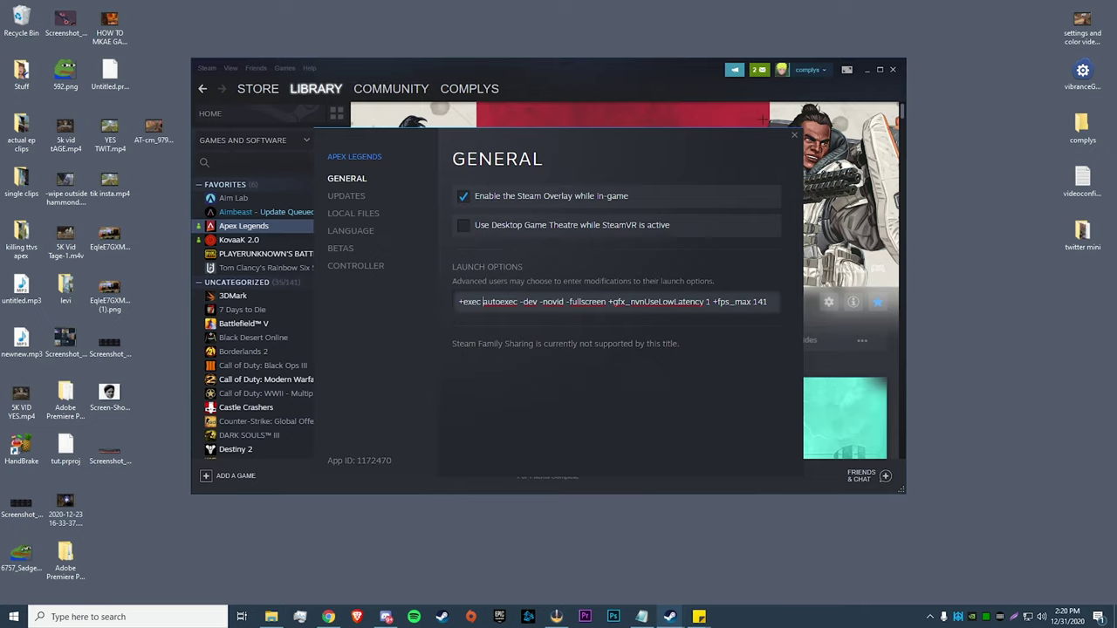
{"action": "left_click", "coordinate": [794, 134]}
{"action": "left_click", "coordinate": [891, 69]}
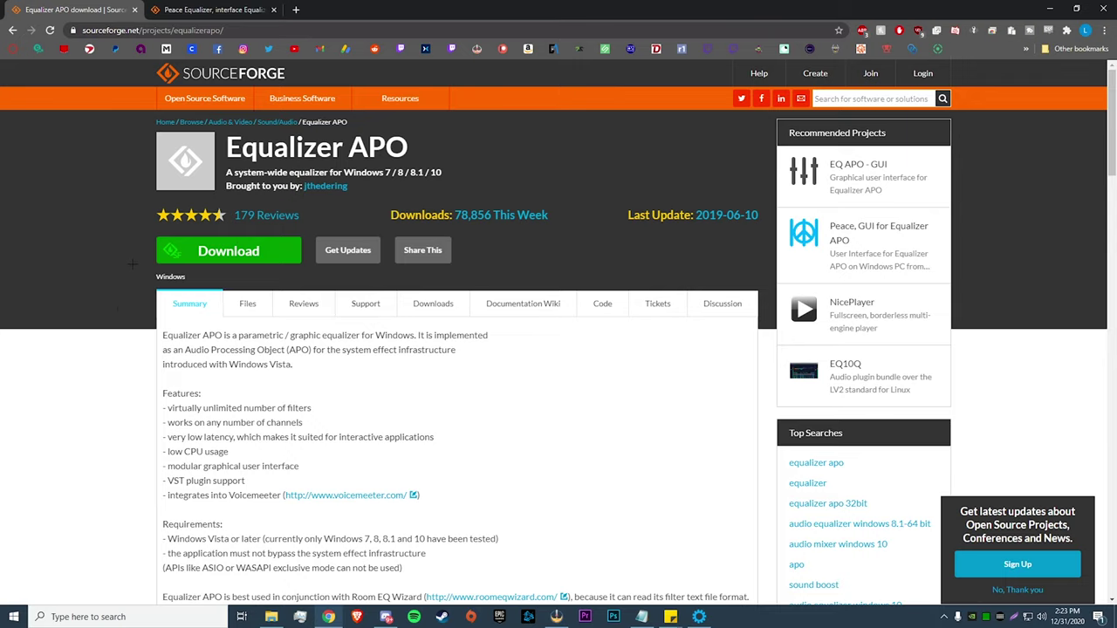
- Start the Equalizer APO installer download from its SourceForge page
{"action": "left_click", "coordinate": [241, 255]}
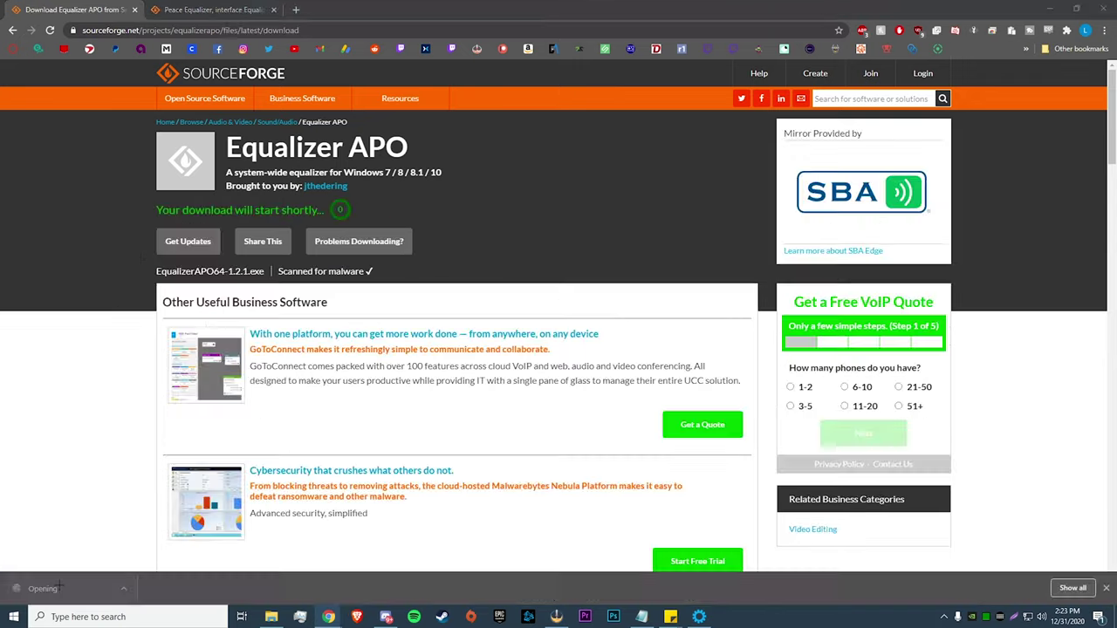
- Install Equalizer APO 1.2.1, accepting the license and the default install location
{"action": "left_click", "coordinate": [622, 400]}
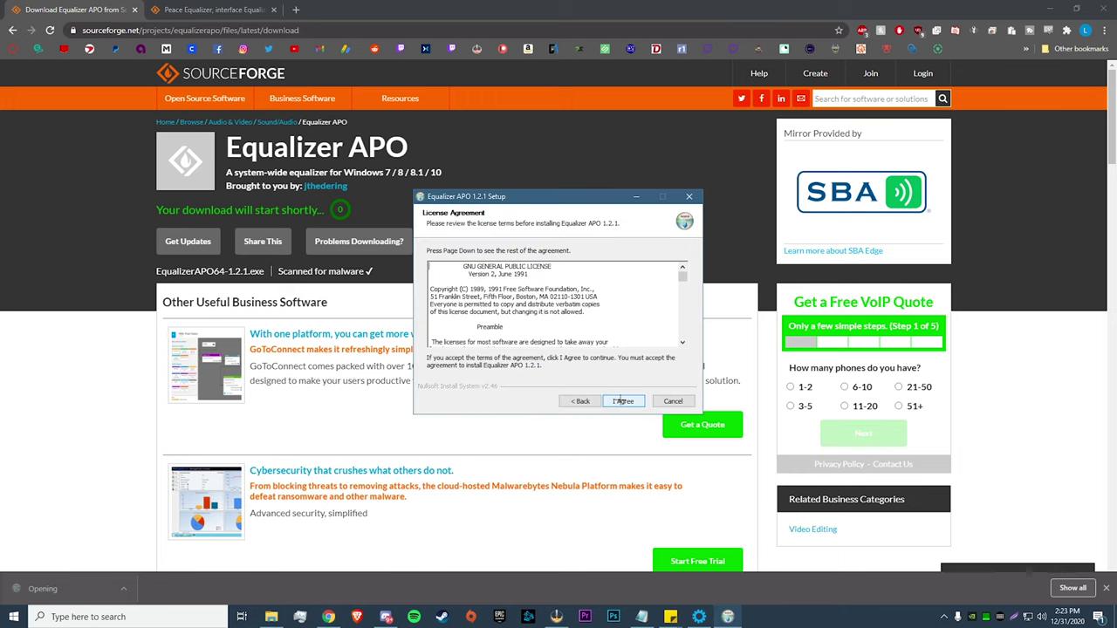
{"action": "left_click", "coordinate": [623, 401]}
{"action": "left_click", "coordinate": [623, 400]}
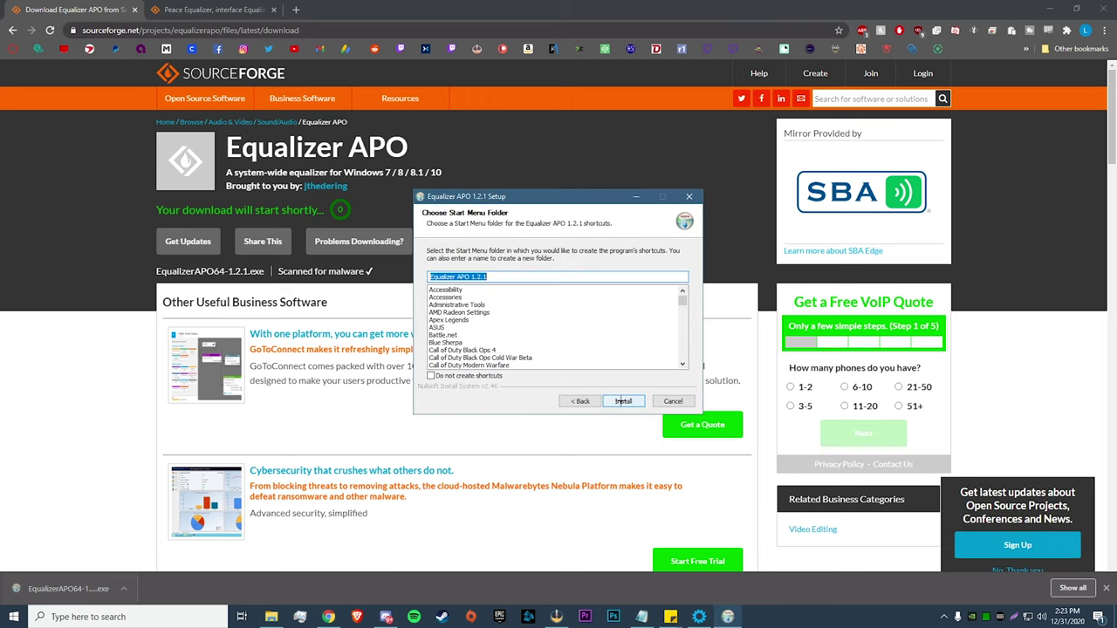
{"action": "left_click", "coordinate": [622, 400]}
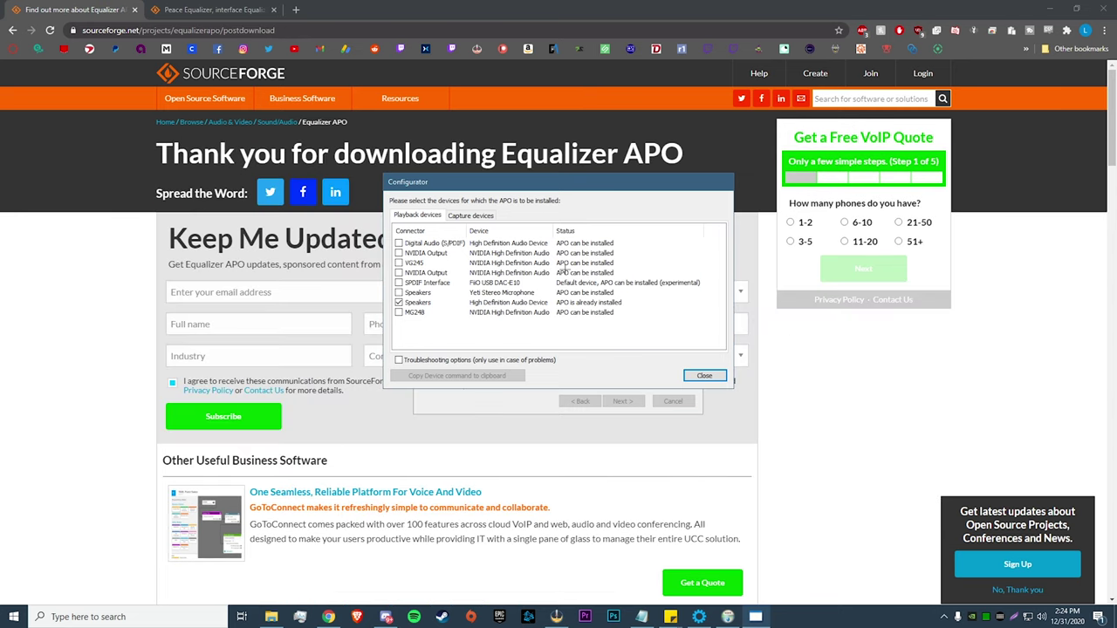
- Enable the APO on the SPDIF Interface output and choose to reboot manually later
{"action": "left_click", "coordinate": [1042, 617]}
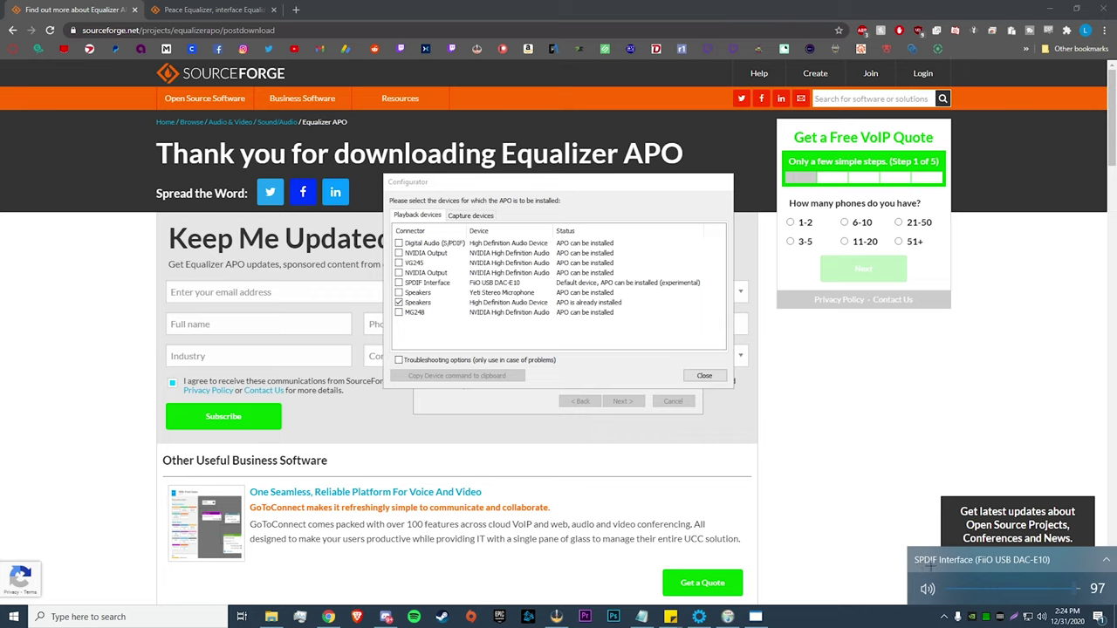
{"action": "left_click", "coordinate": [642, 338]}
{"action": "left_click", "coordinate": [398, 283]}
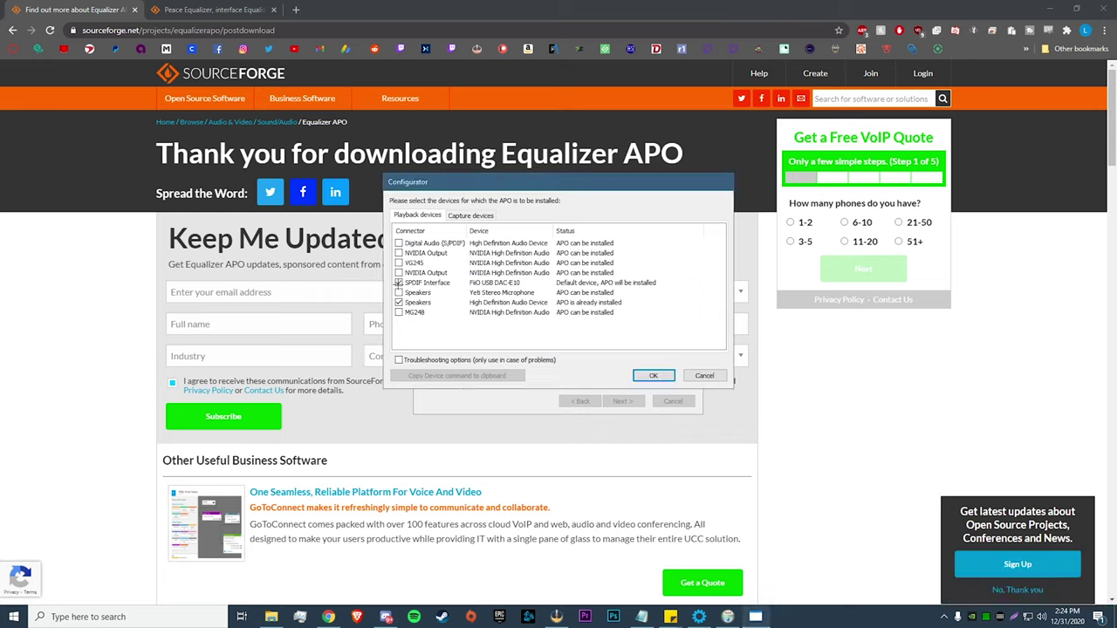
{"action": "left_click", "coordinate": [655, 376]}
{"action": "left_click", "coordinate": [636, 349]}
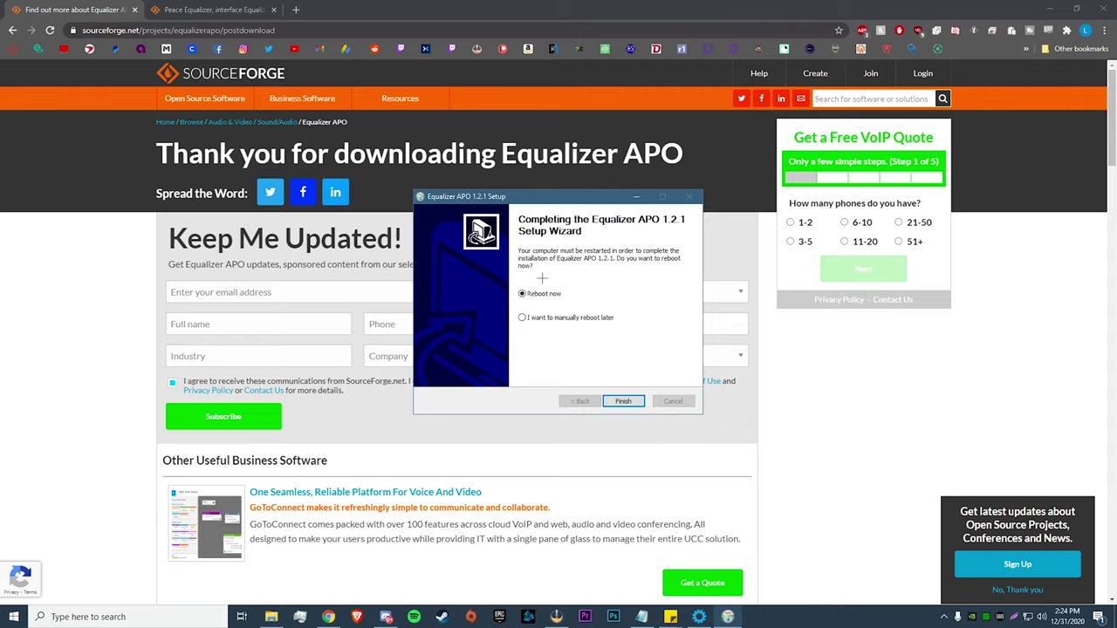
{"action": "left_click", "coordinate": [522, 317]}
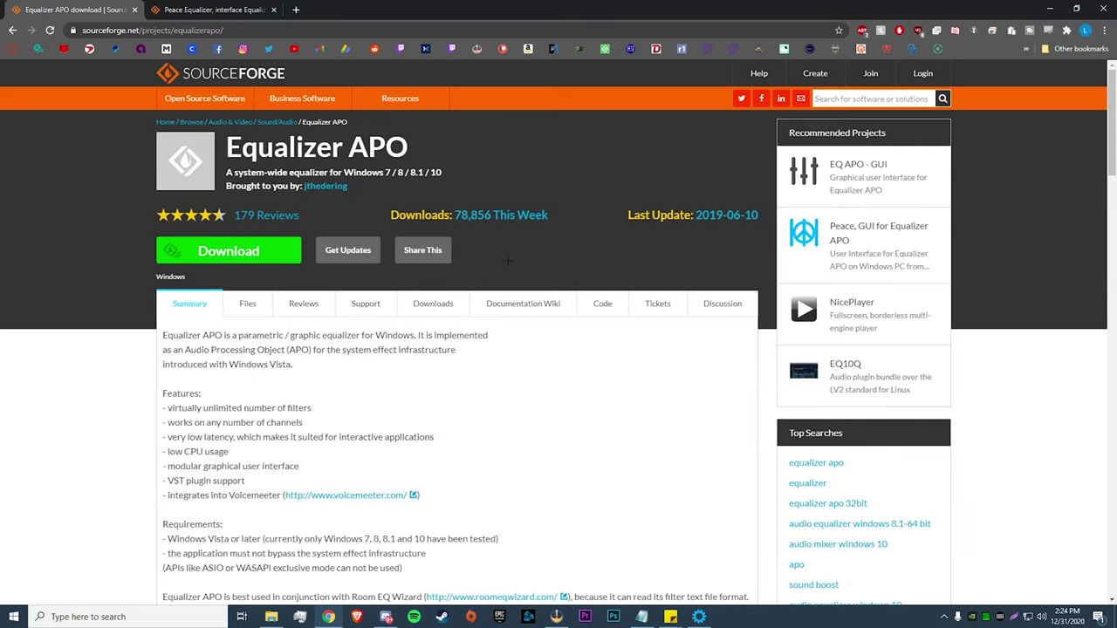
- Download Peace 1.5.5.5 from its SourceForge page and install it
{"action": "key", "text": "ctrl+Tab"}
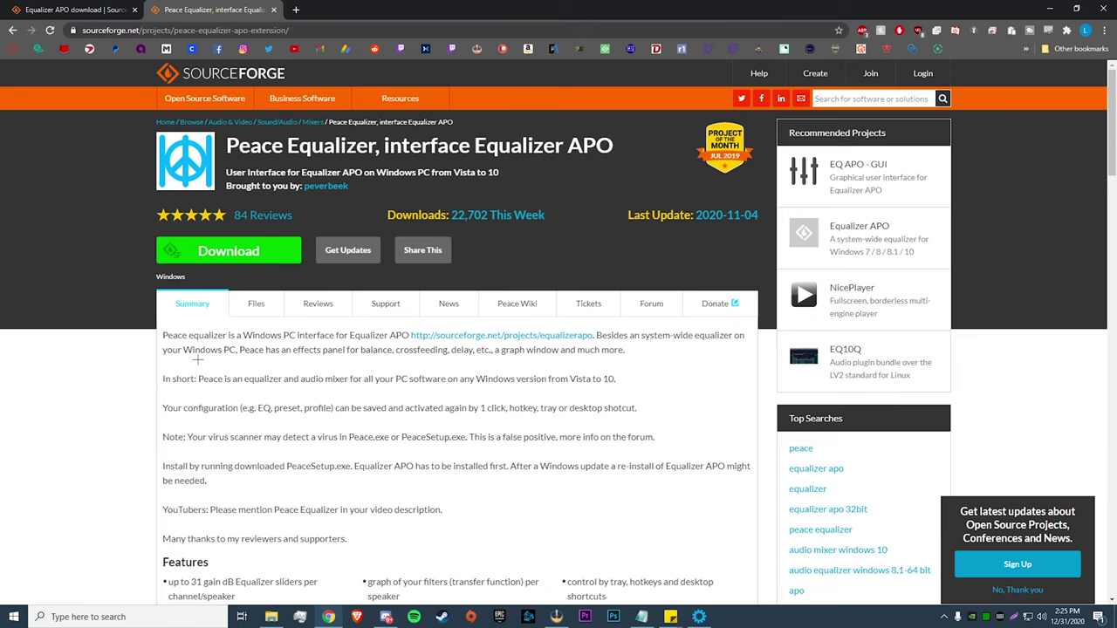
{"action": "left_click", "coordinate": [229, 257]}
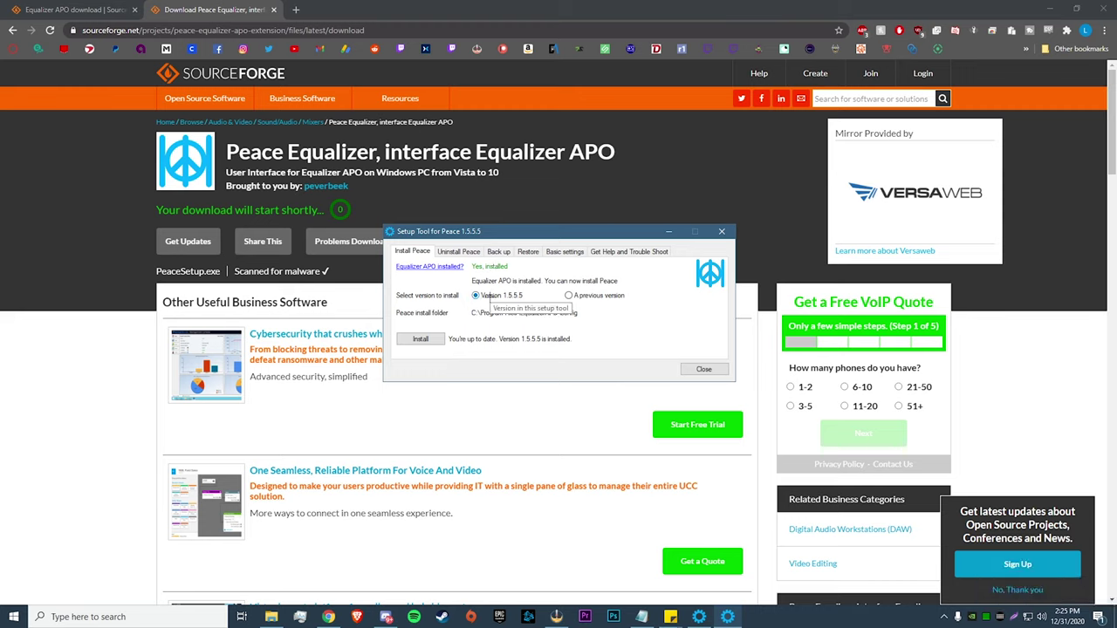
{"action": "left_click", "coordinate": [420, 340]}
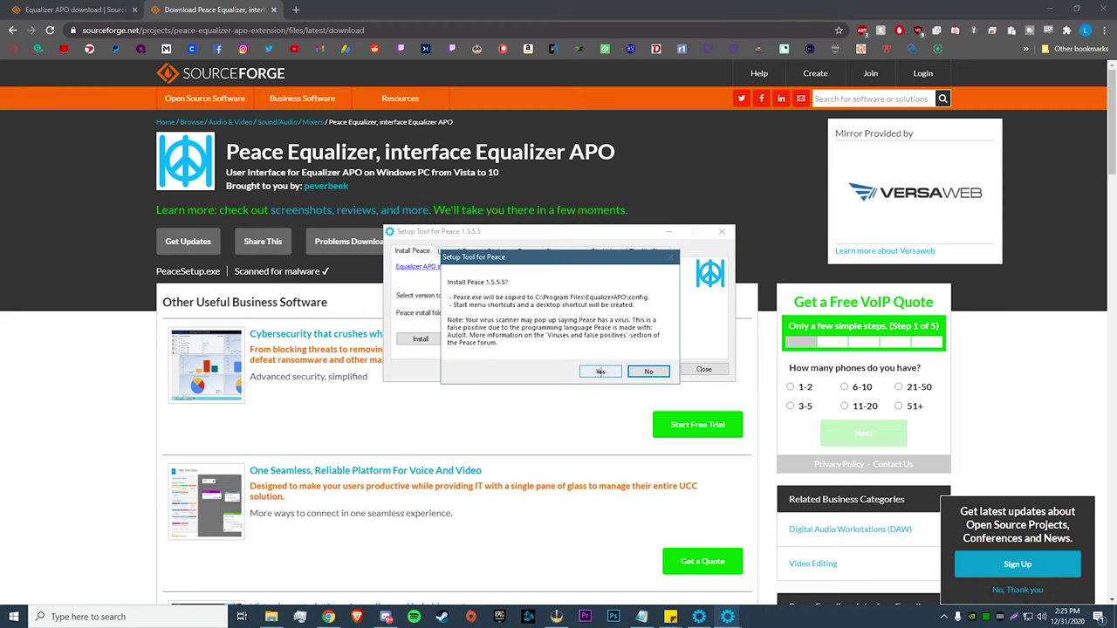
{"action": "left_click", "coordinate": [601, 372]}
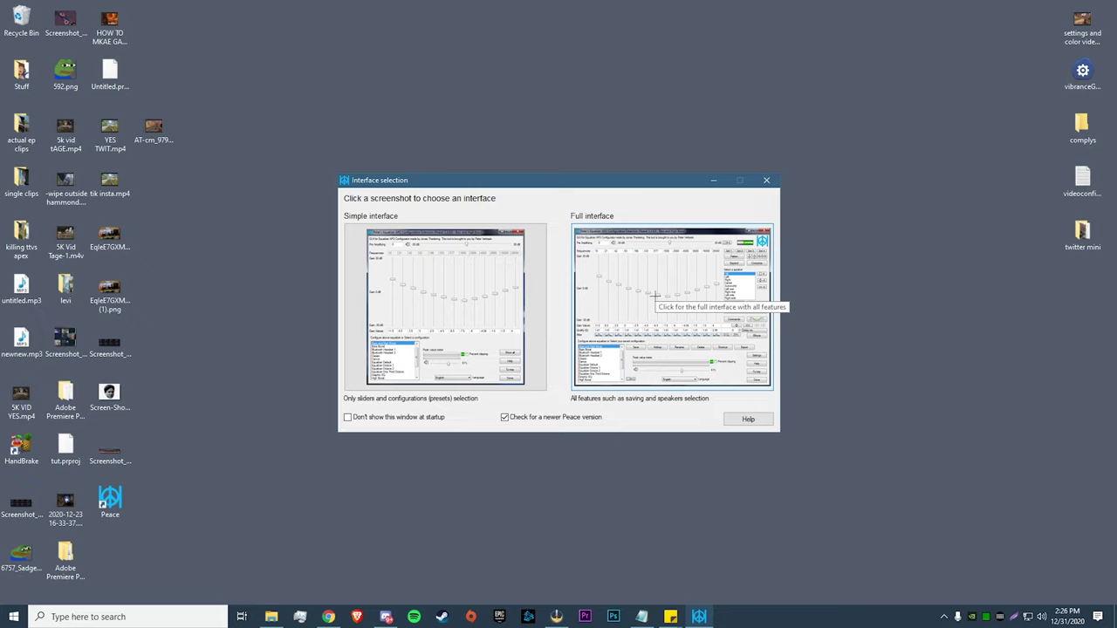
- Switch Peace to the full interface and load the Complys boost preset, gains -8.5 to 7 dB
{"action": "left_click", "coordinate": [656, 295]}
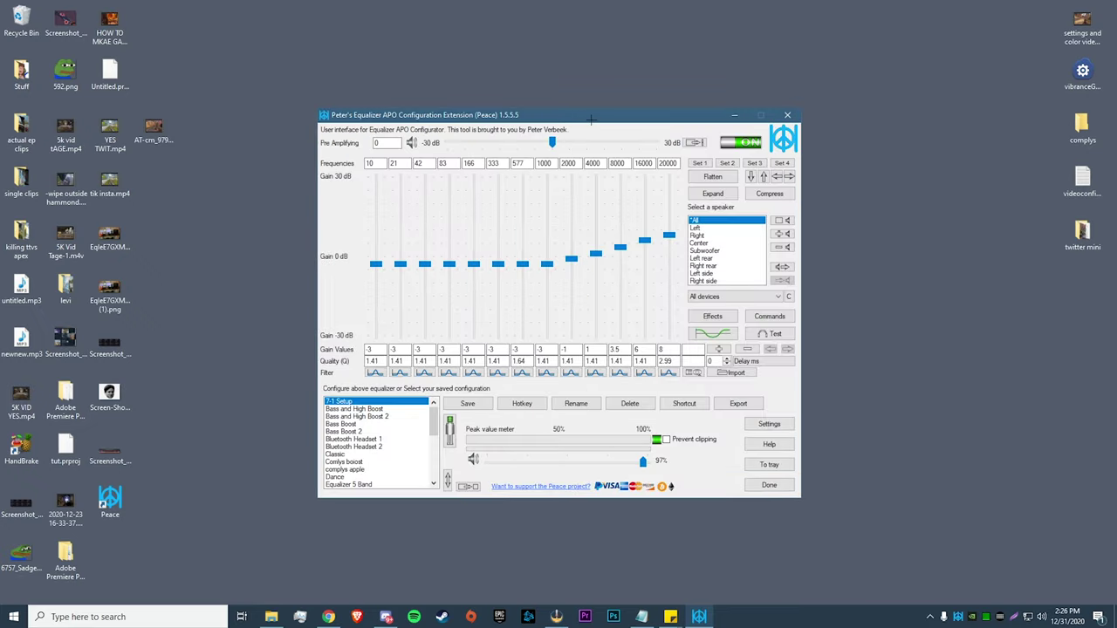
{"action": "mouse_move", "coordinate": [432, 421]}
{"action": "left_mouse_down"}
{"action": "mouse_move", "coordinate": [432, 467]}
{"action": "mouse_move", "coordinate": [432, 440]}
{"action": "left_mouse_up"}
{"action": "left_click", "coordinate": [353, 455]}
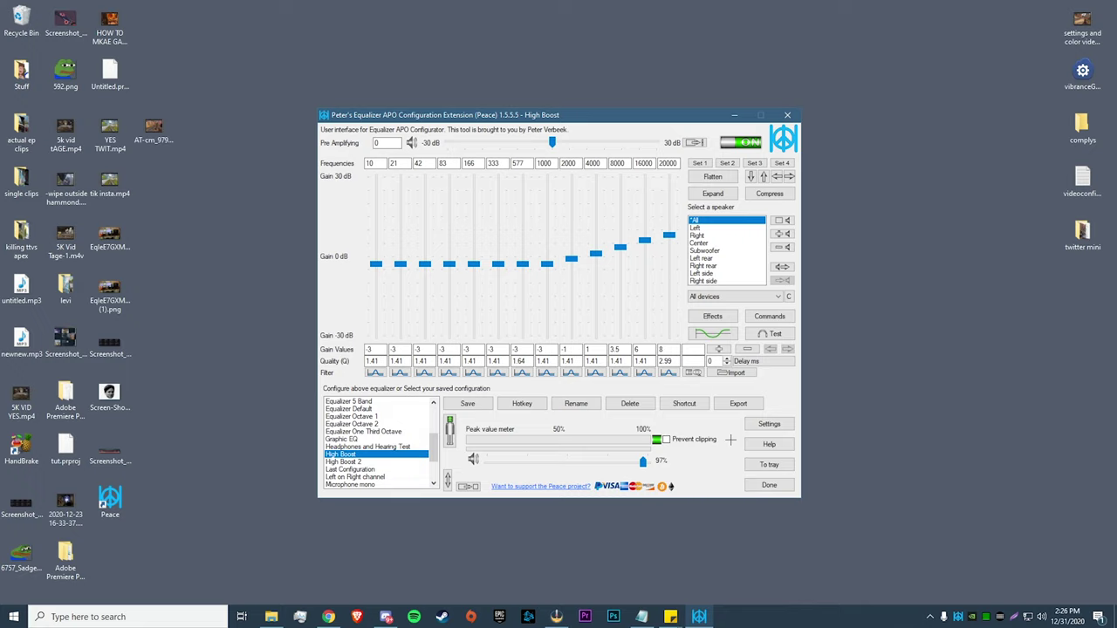
{"action": "key", "text": "Home"}
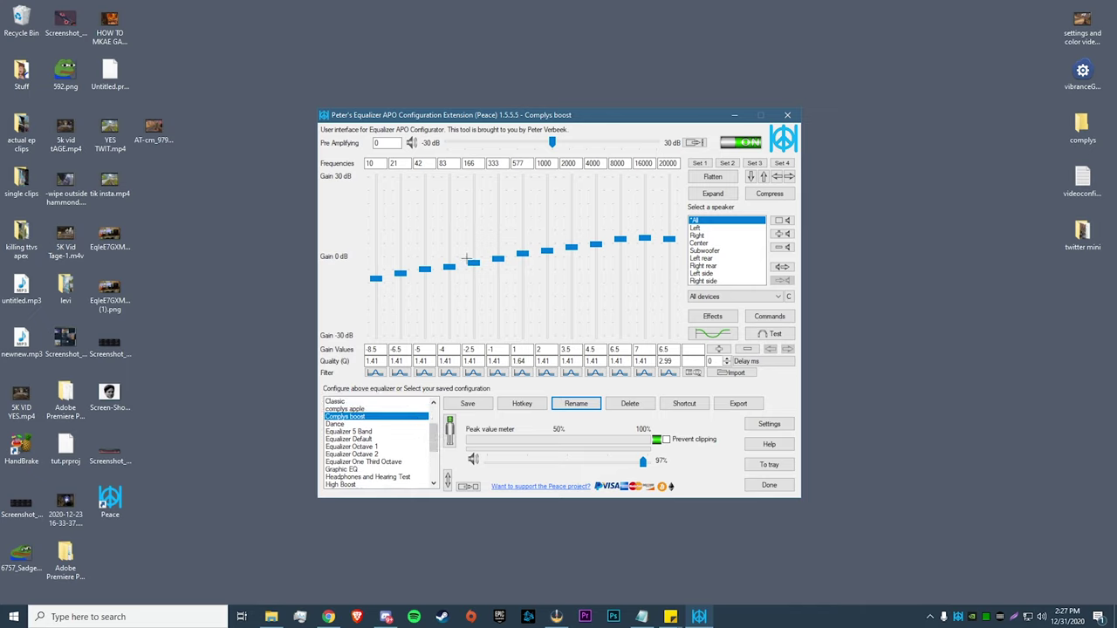
{"action": "mouse_move", "coordinate": [434, 268]}
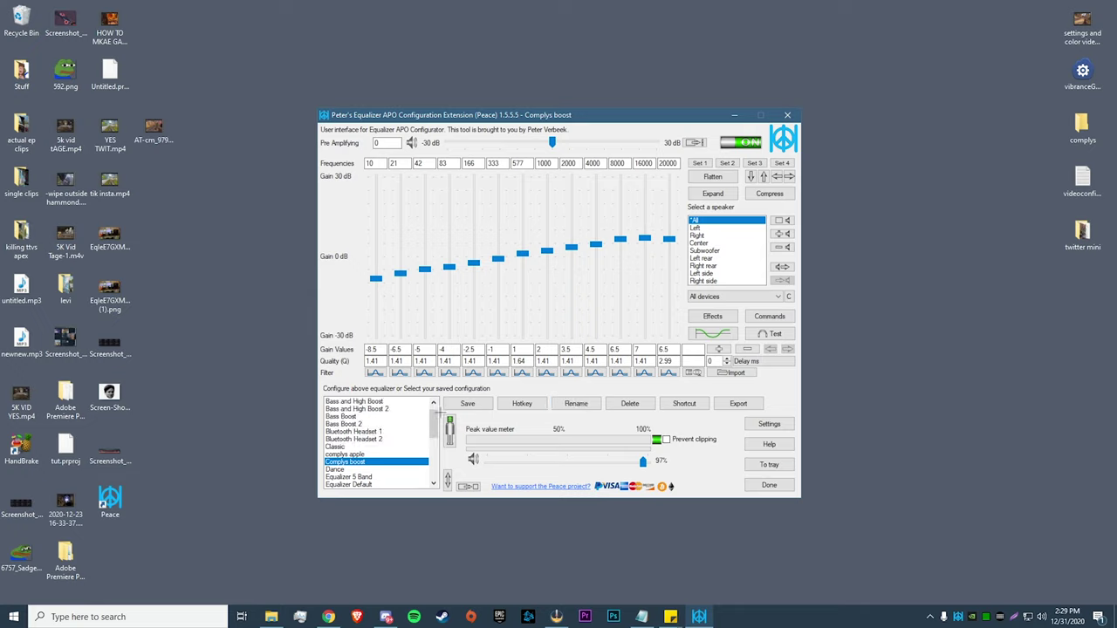
{"action": "left_click_drag", "start_coordinate": [433, 423], "coordinate": [432, 460]}
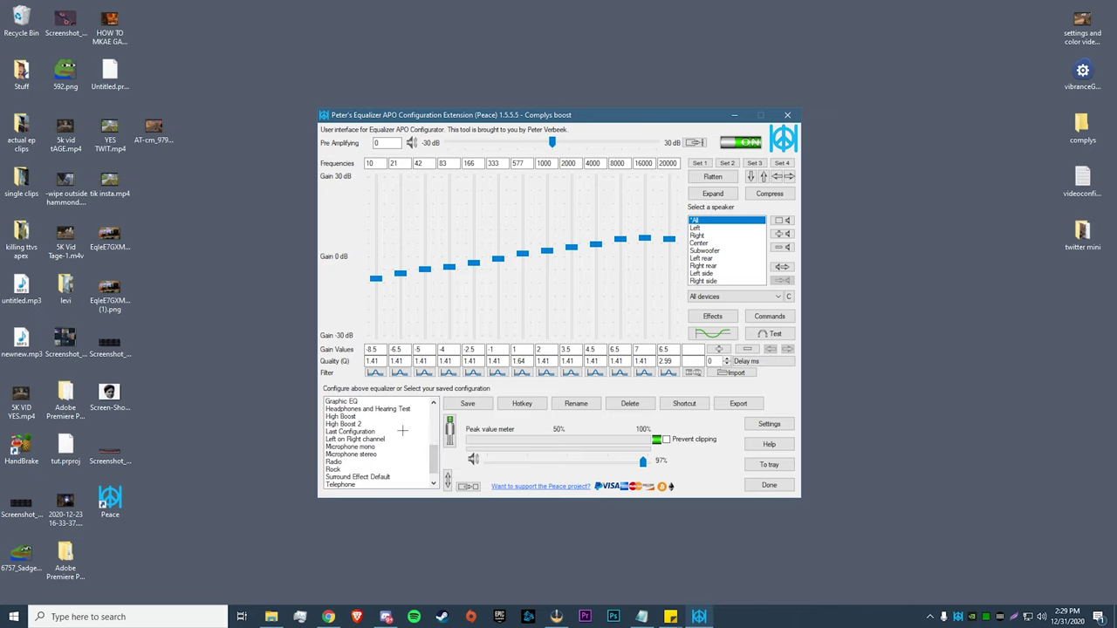
{"action": "scroll", "coordinate": [430, 456], "scroll_direction": "up", "scroll_amount": 5}
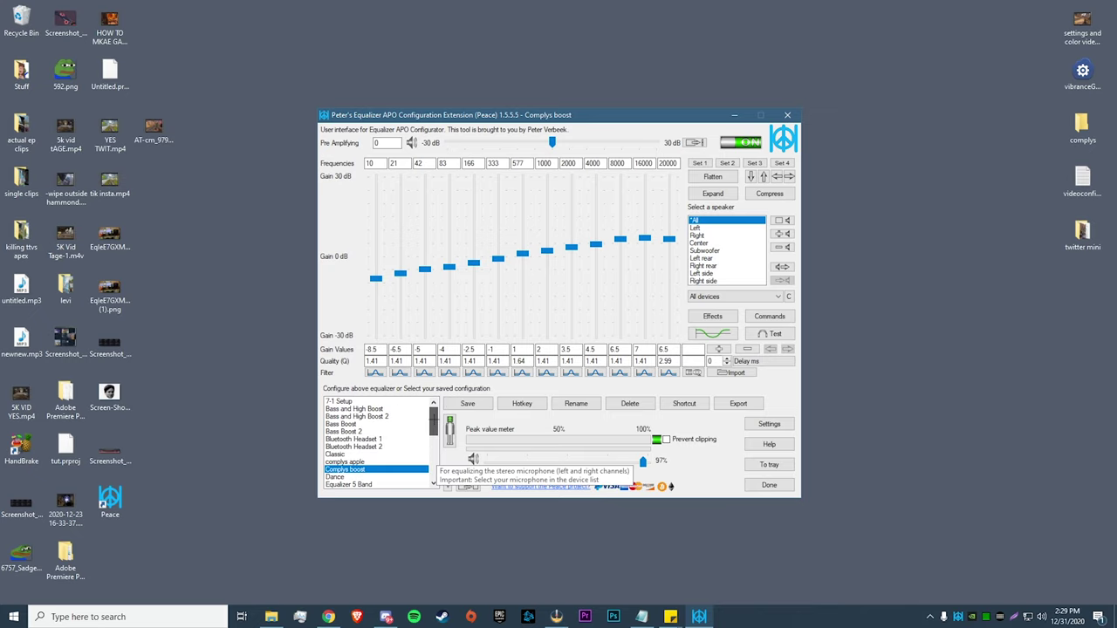
- Send Peace to the system tray, restore it from the tray icon, then return it to the tray
{"action": "left_click", "coordinate": [770, 466]}
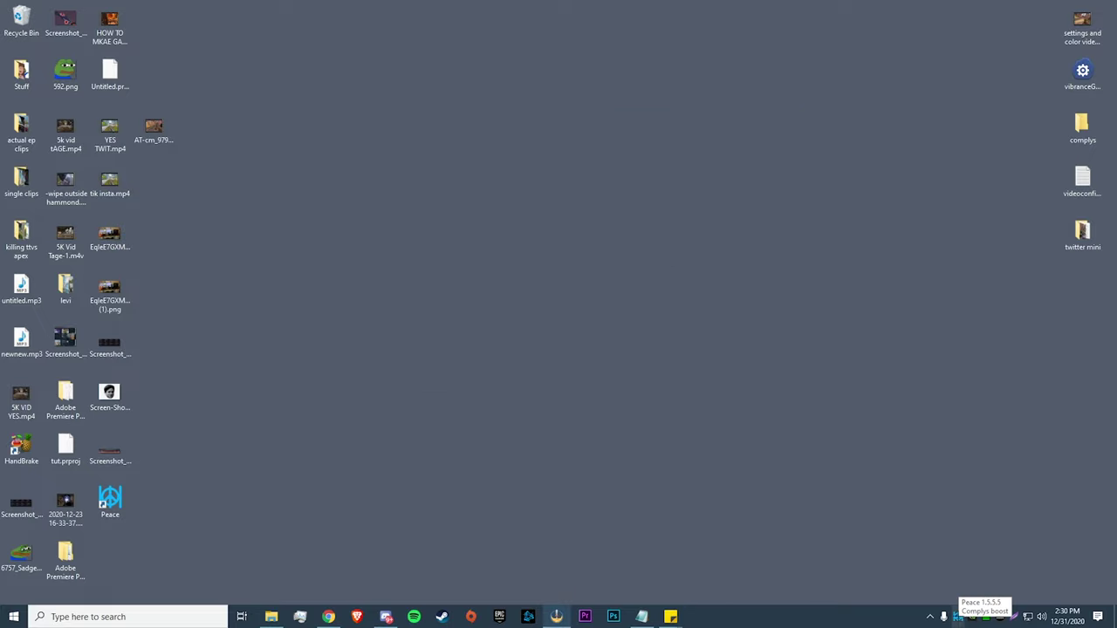
{"action": "left_click", "coordinate": [958, 616]}
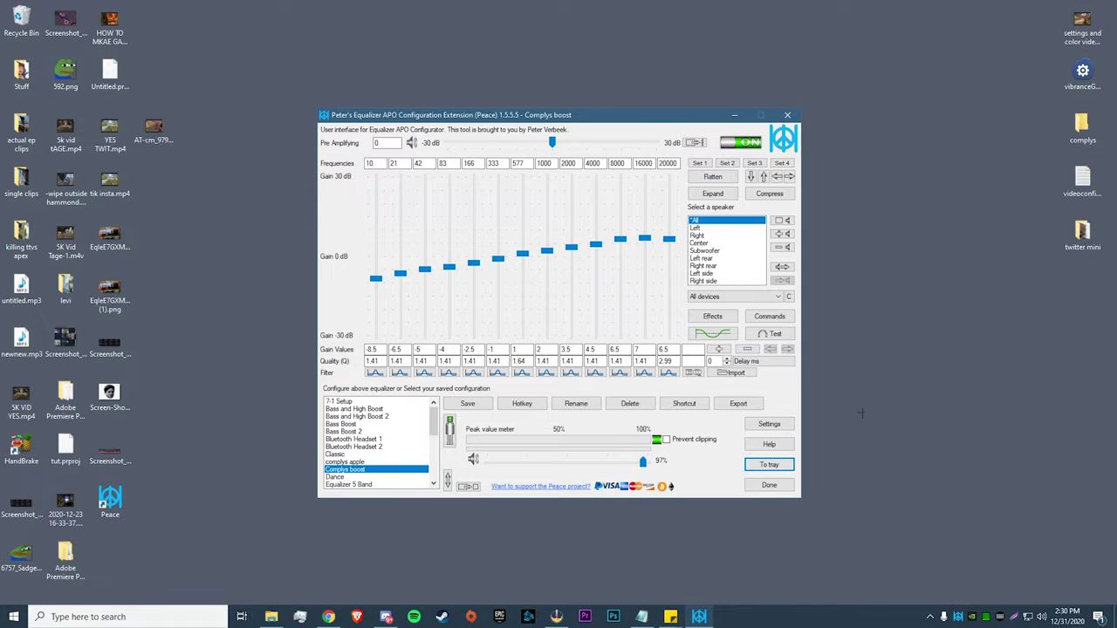
{"action": "left_click", "coordinate": [768, 465]}
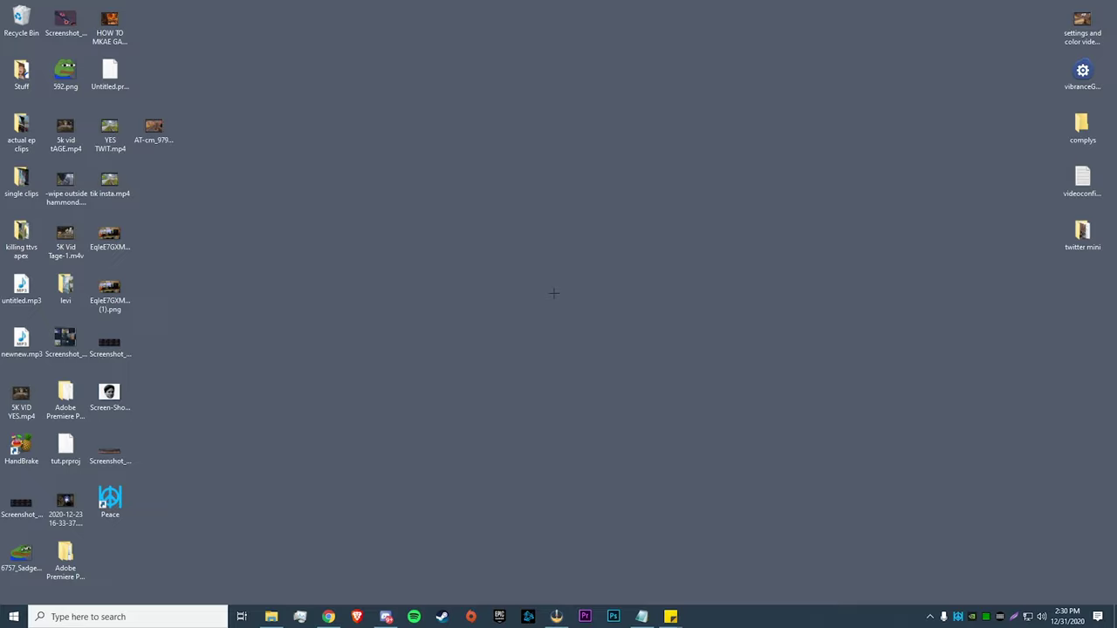
- Open the classic Sound control panel from the taskbar volume icon's Sound settings
{"action": "right_click", "coordinate": [1042, 616]}
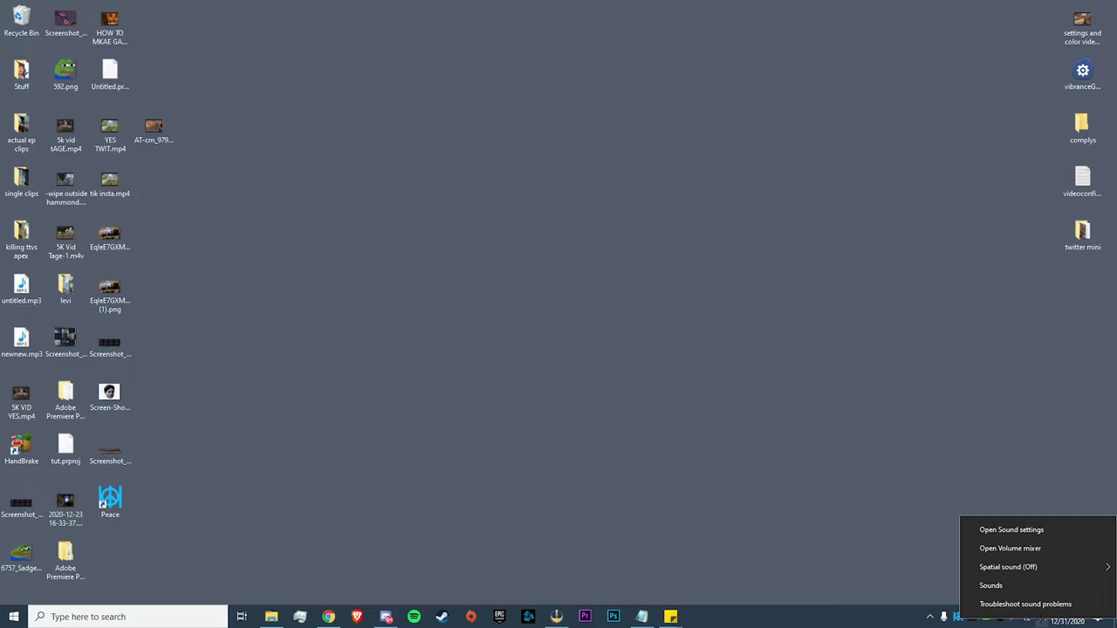
{"action": "left_click", "coordinate": [1011, 529]}
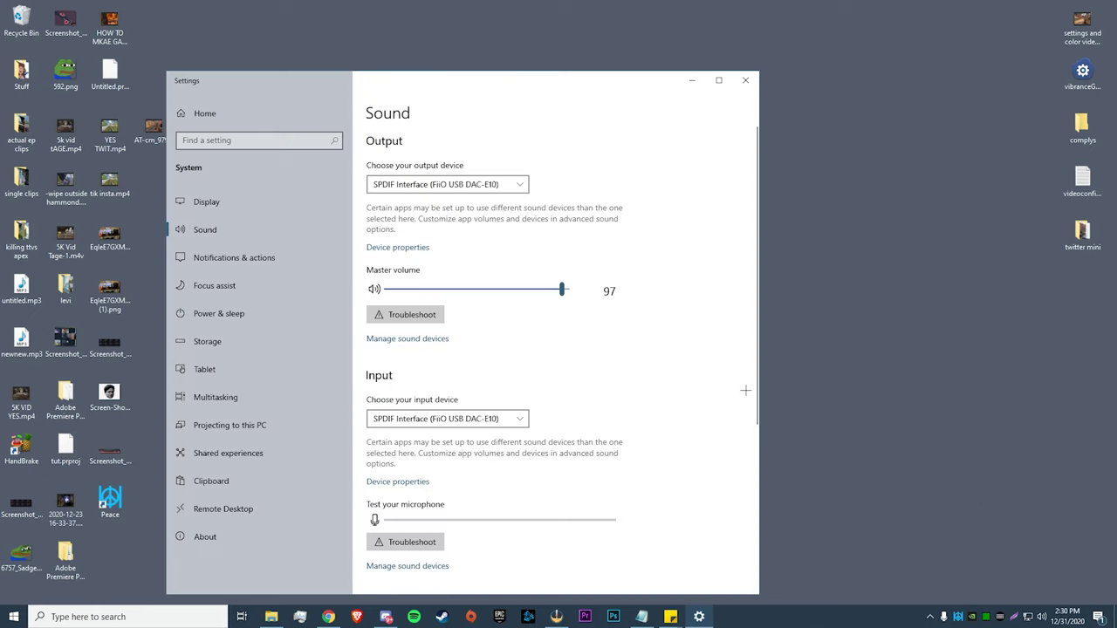
{"action": "scroll", "coordinate": [576, 394], "scroll_direction": "down", "scroll_amount": 5}
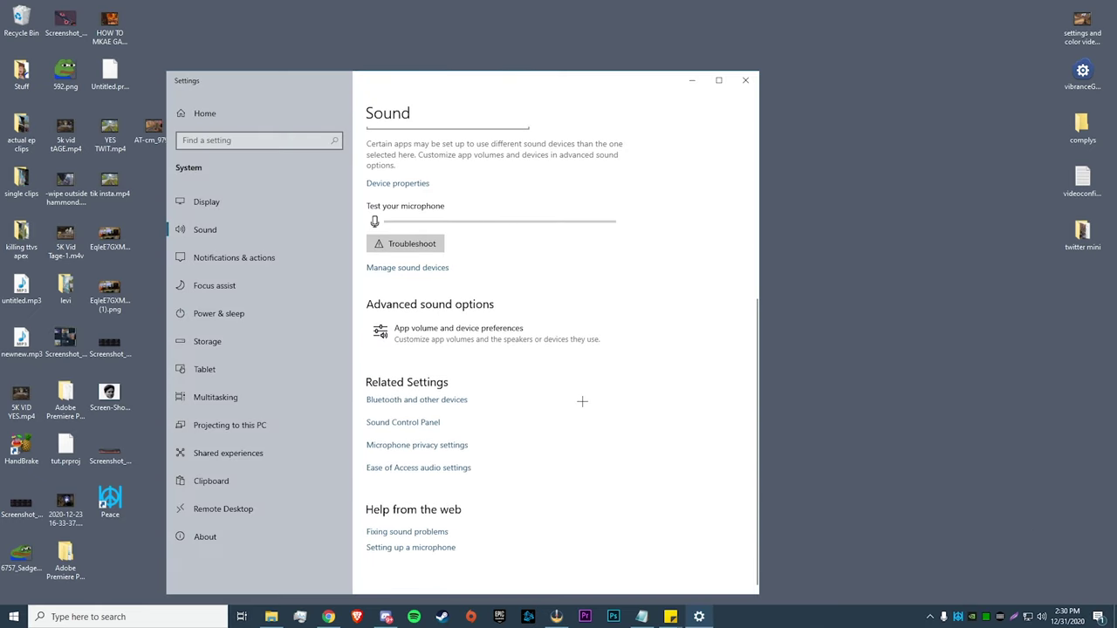
{"action": "left_click", "coordinate": [403, 423]}
{"action": "left_click_drag", "start_coordinate": [159, 48], "coordinate": [585, 56]}
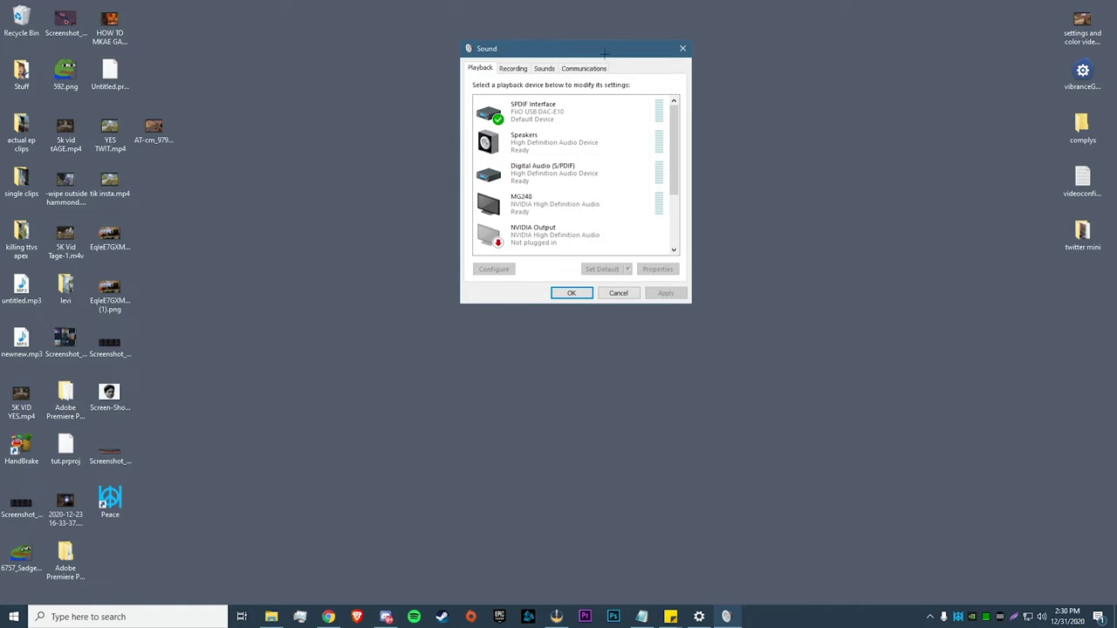
- Remove Dolby Digital from the SPDIF Interface's supported formats and close the Sound dialogs
{"action": "right_click", "coordinate": [585, 115]}
{"action": "left_click", "coordinate": [615, 209]}
{"action": "left_click", "coordinate": [558, 114]}
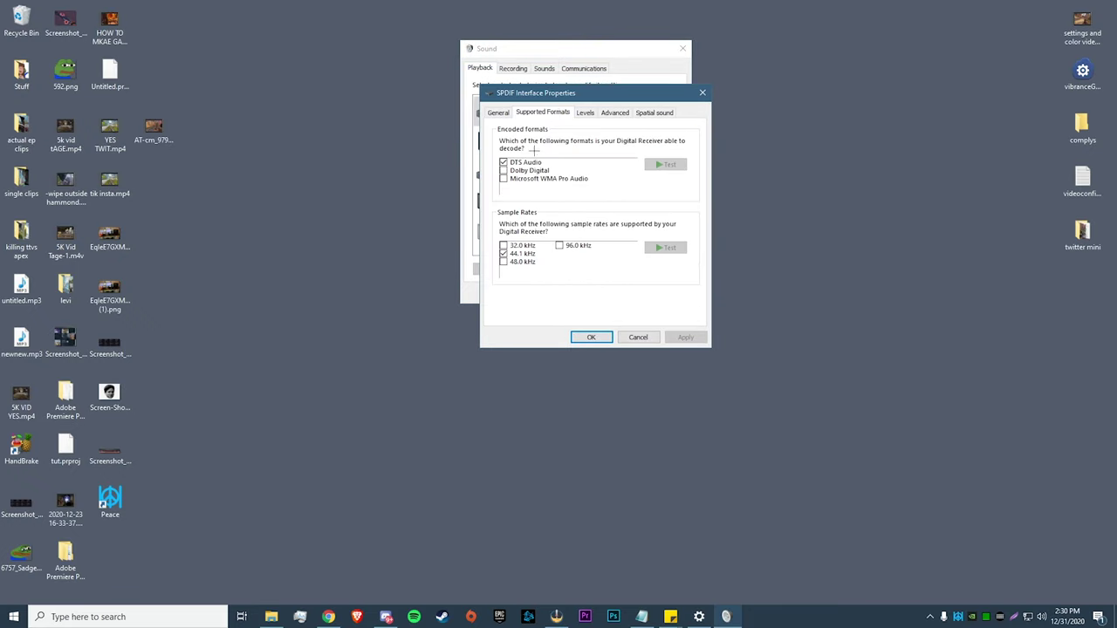
{"action": "left_click", "coordinate": [591, 337]}
{"action": "left_click", "coordinate": [583, 292]}
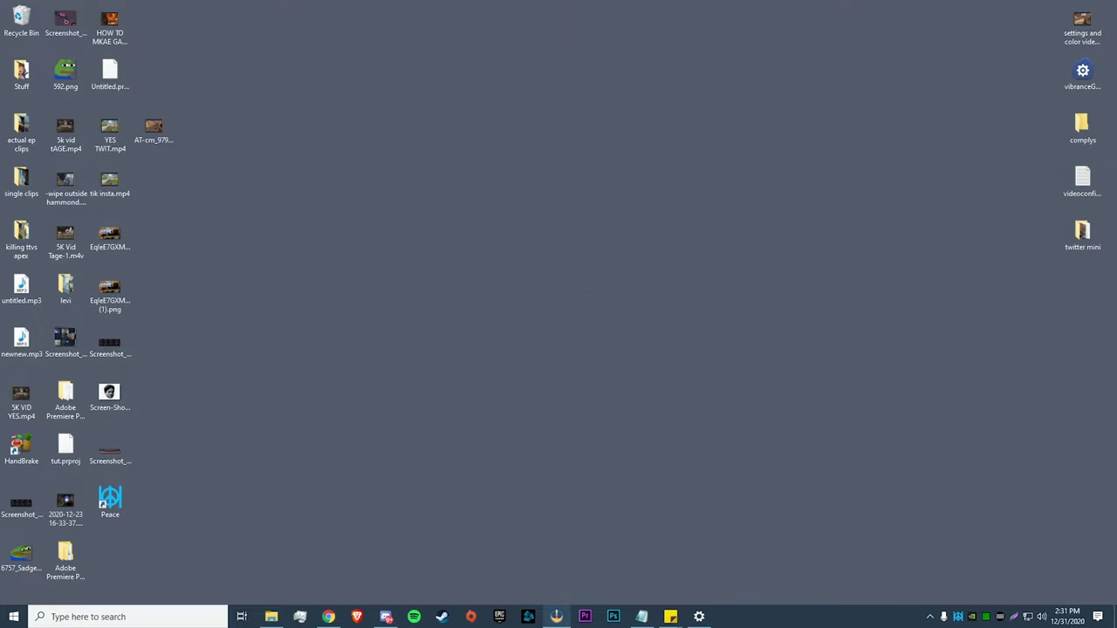